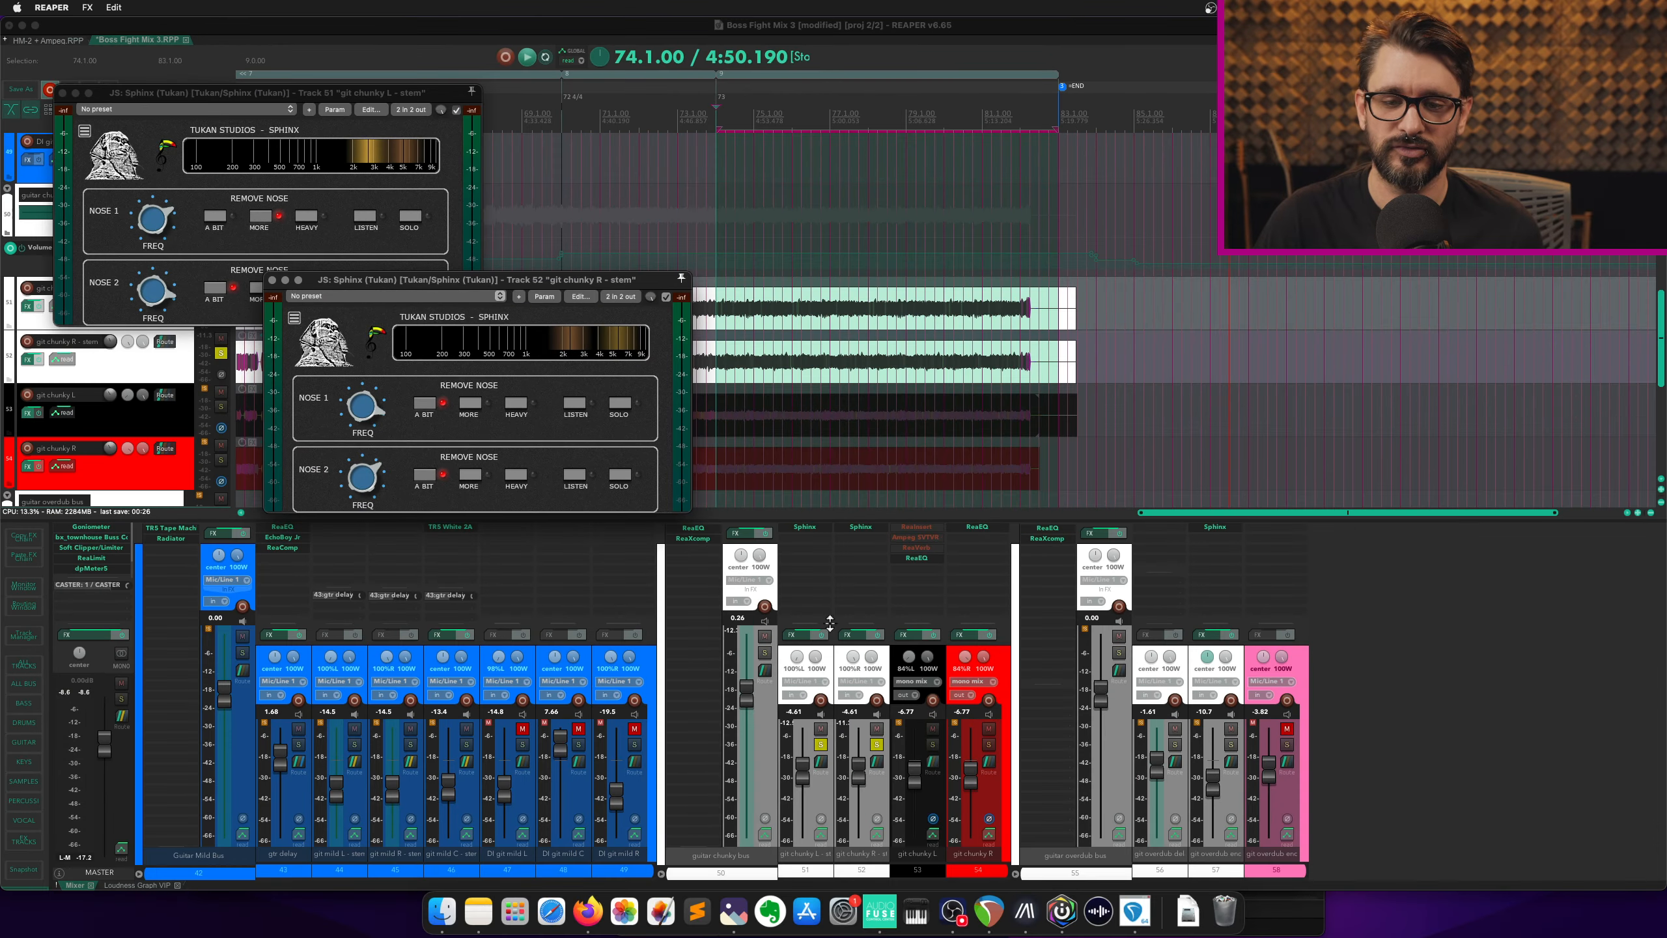
- Play the section with the effects on both git chunky stem tracks bypassed, re-enabling them mid-playback to compare the sound
left_click(821, 634)
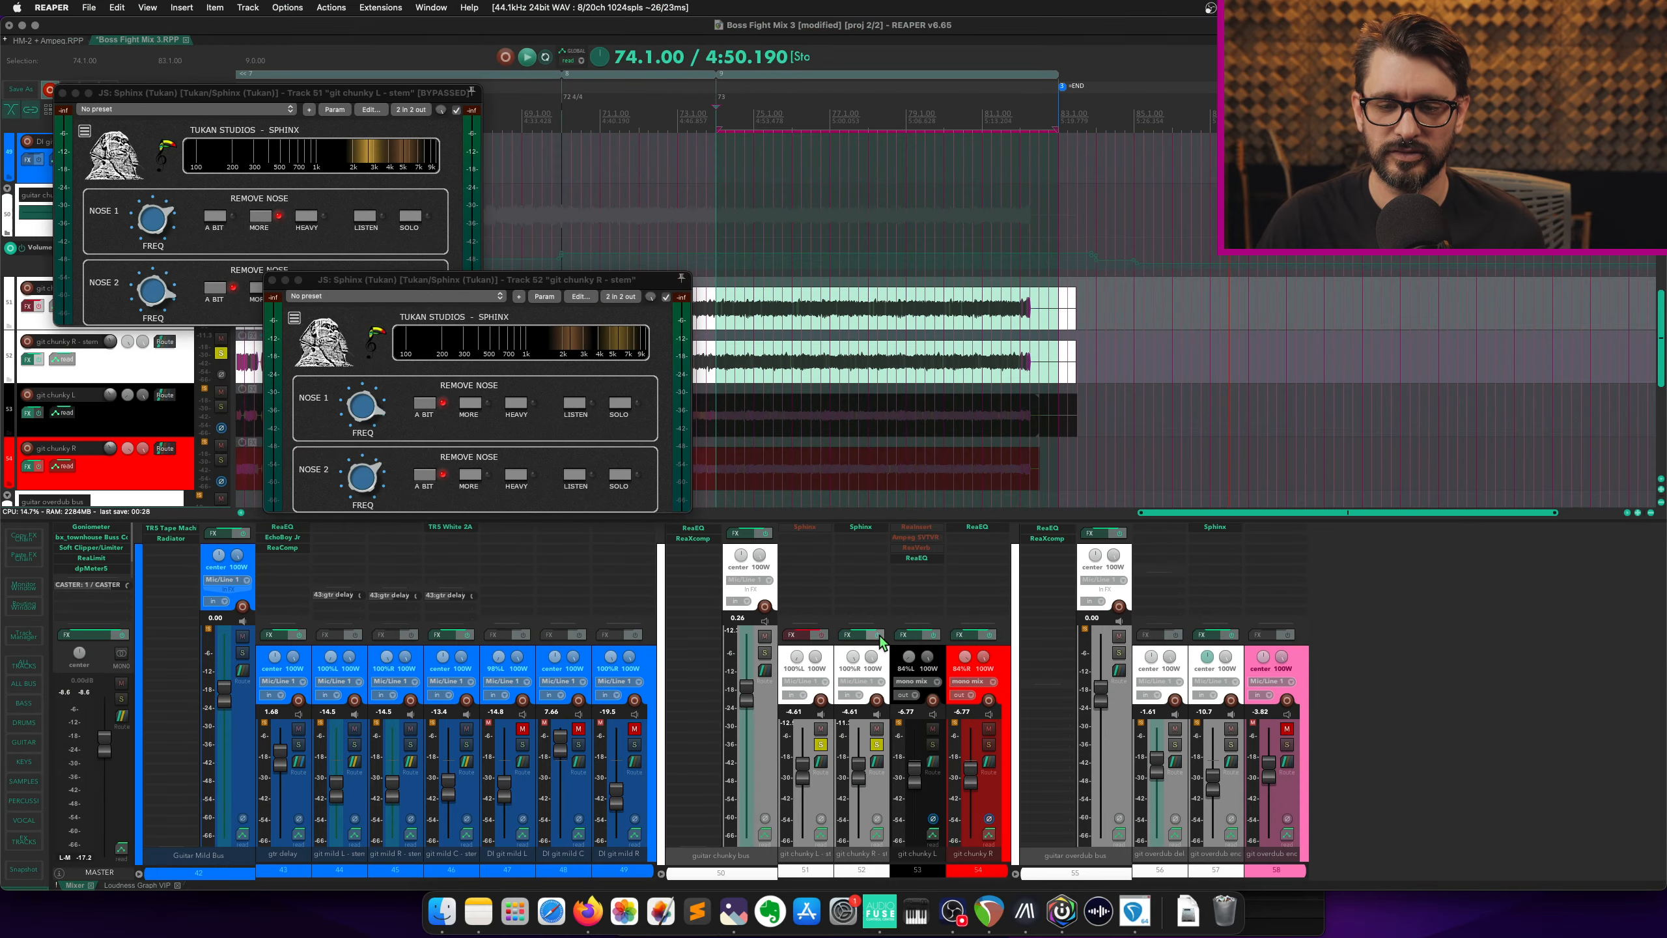
left_click(878, 635)
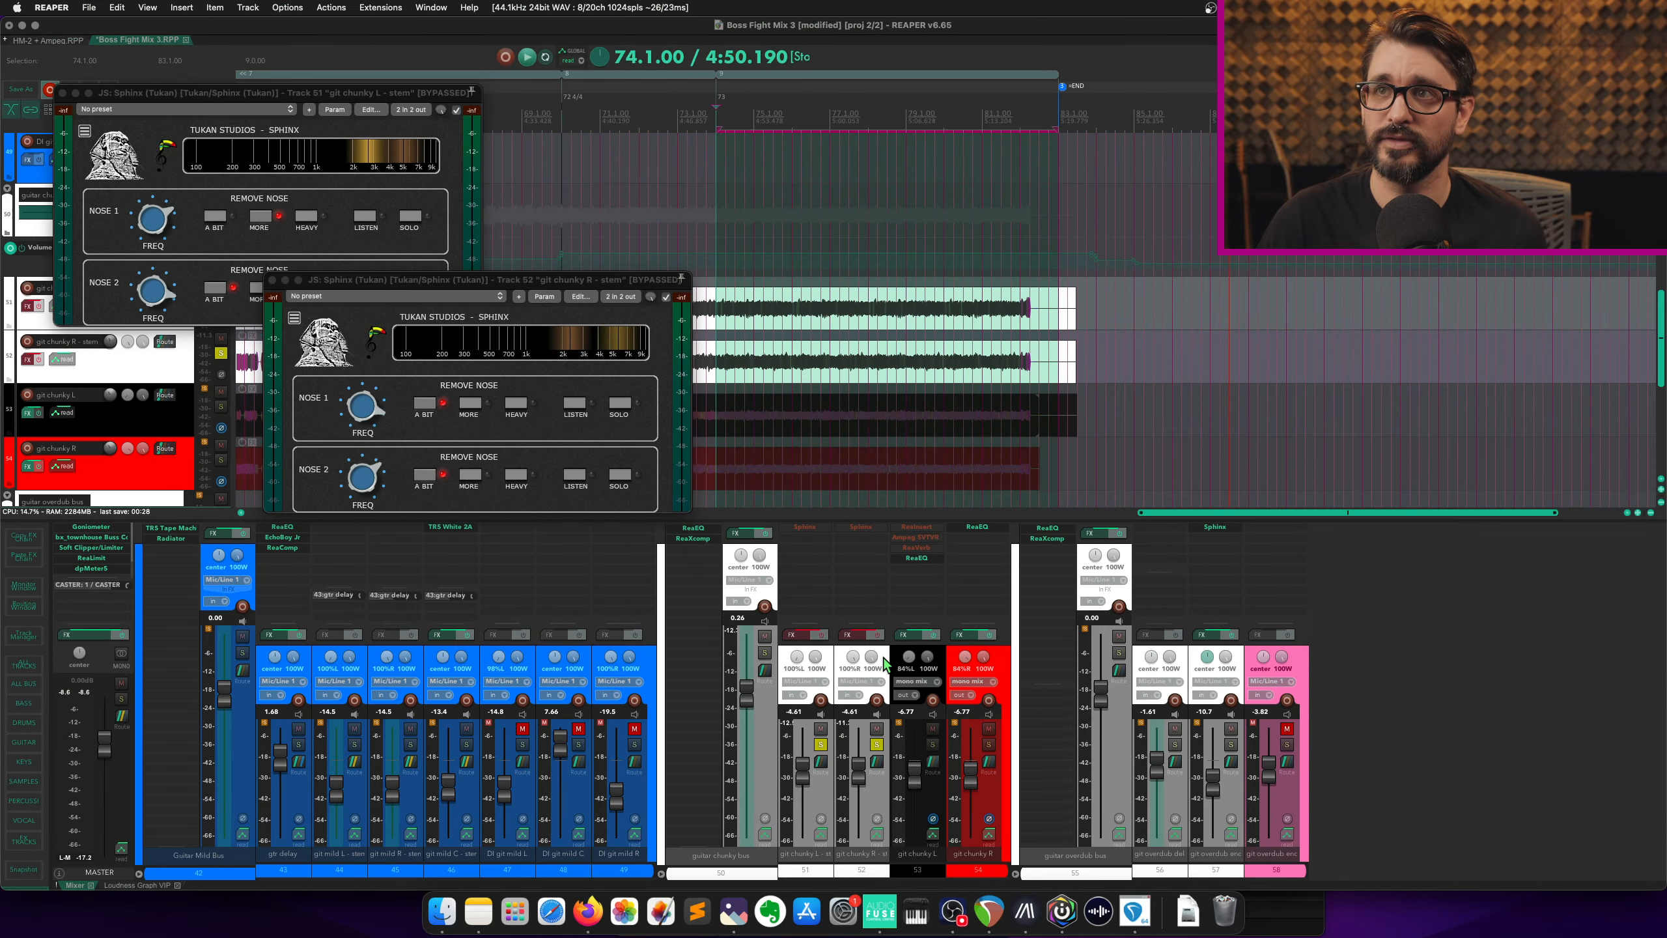
key("space")
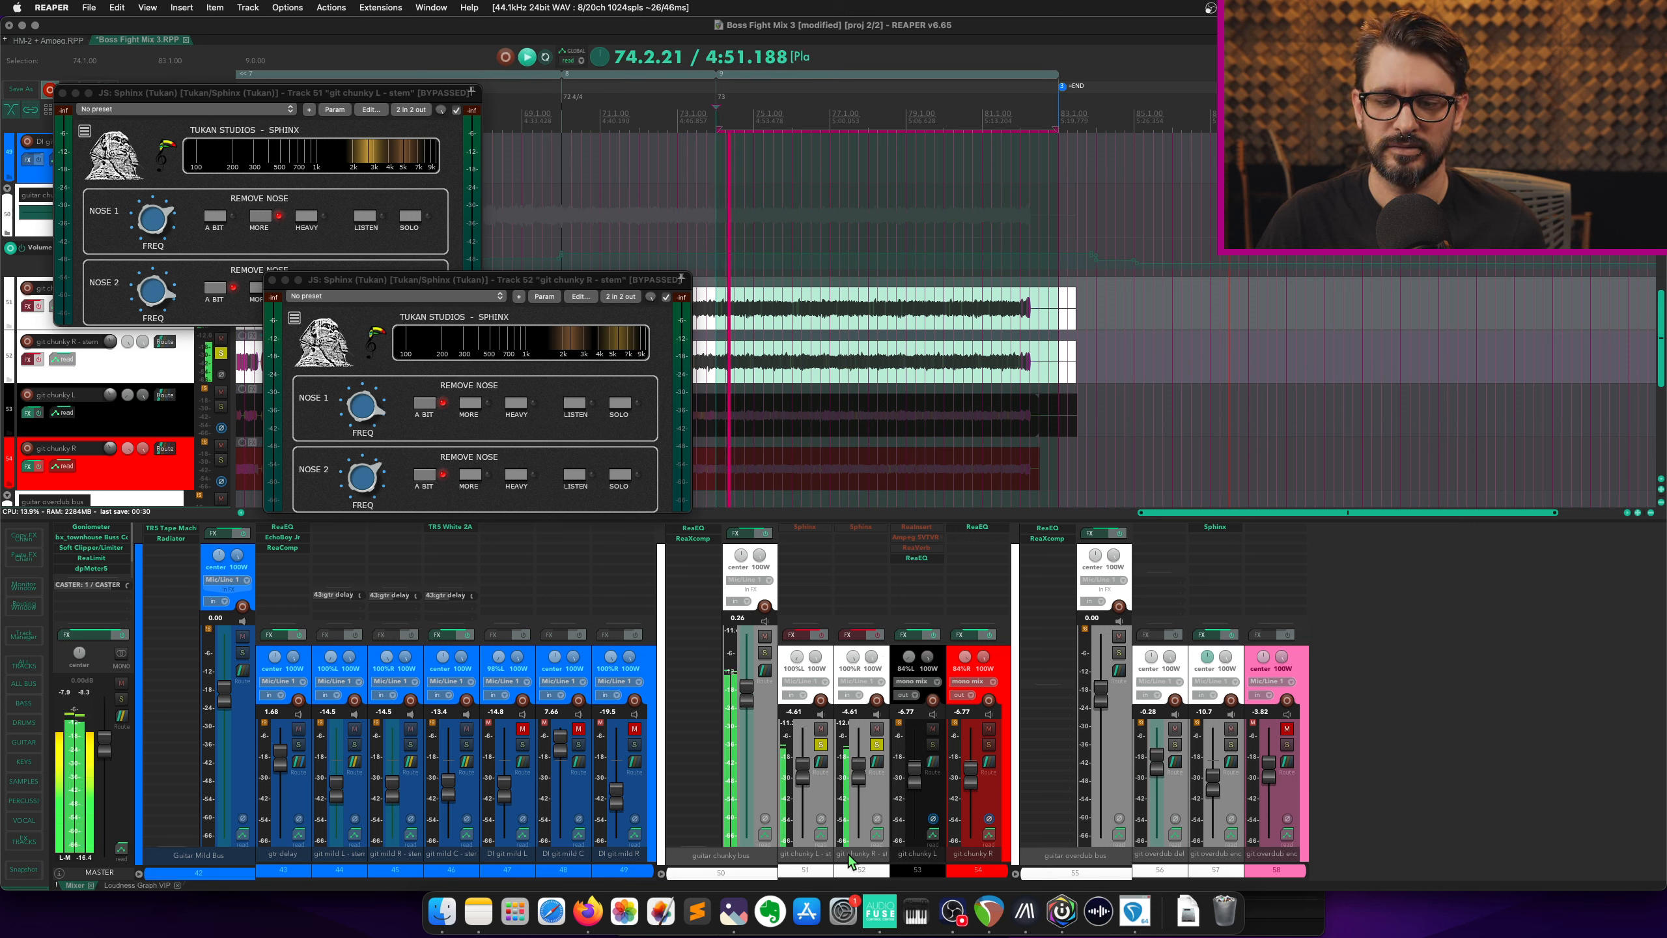
left_click(832, 869)
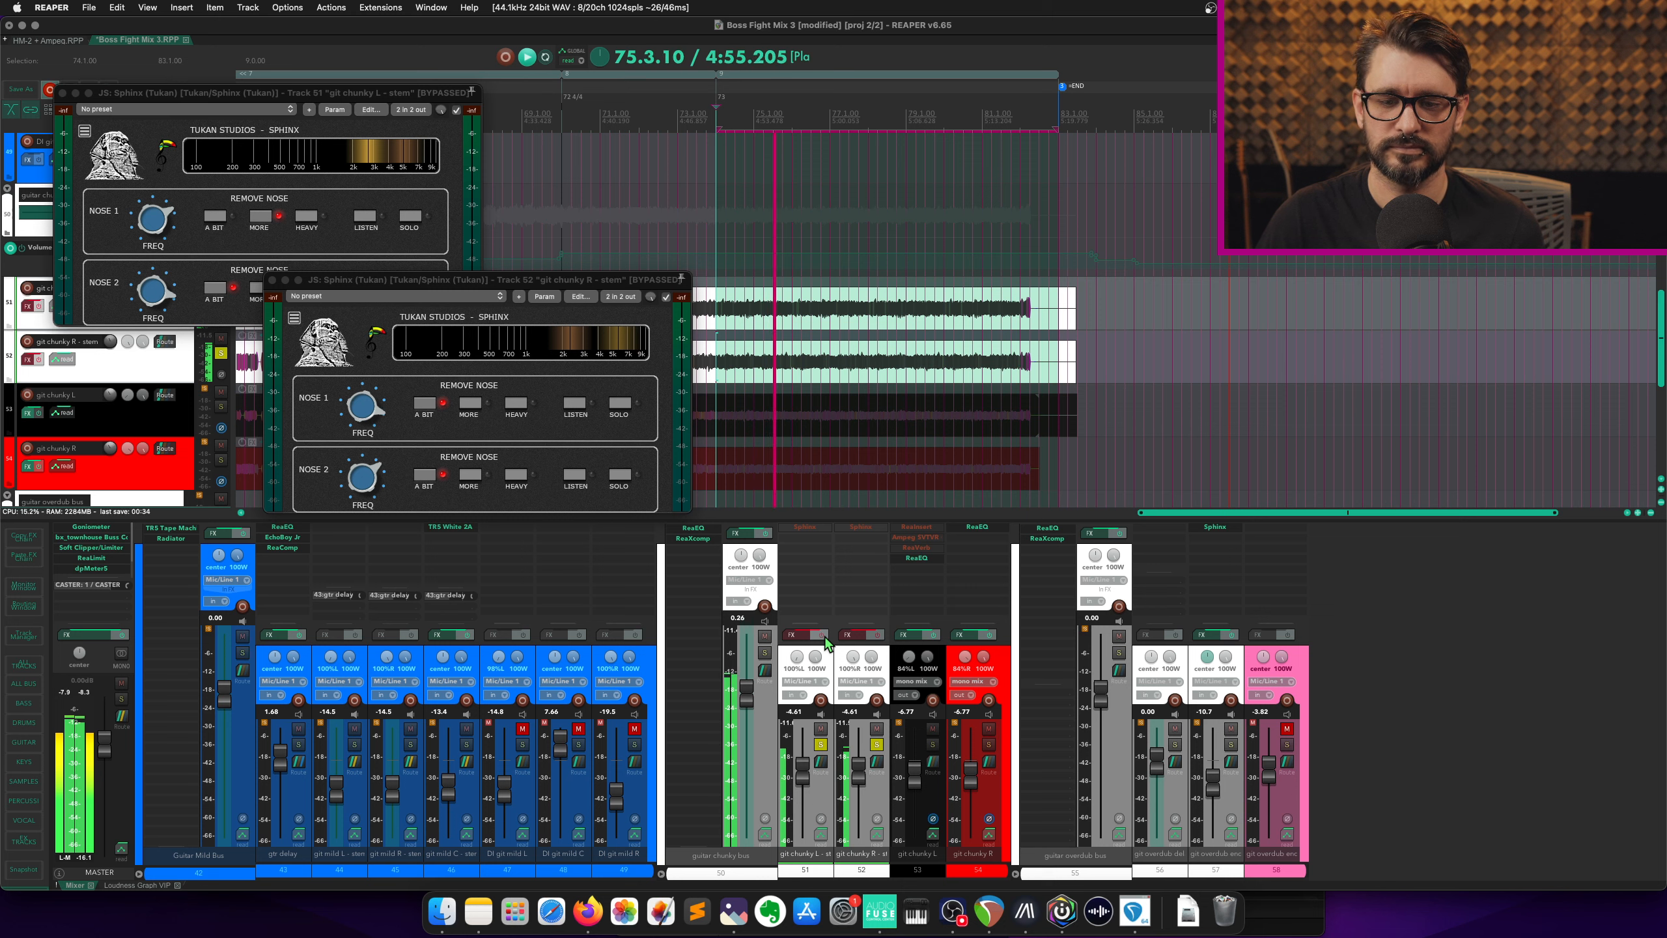
left_click(821, 635)
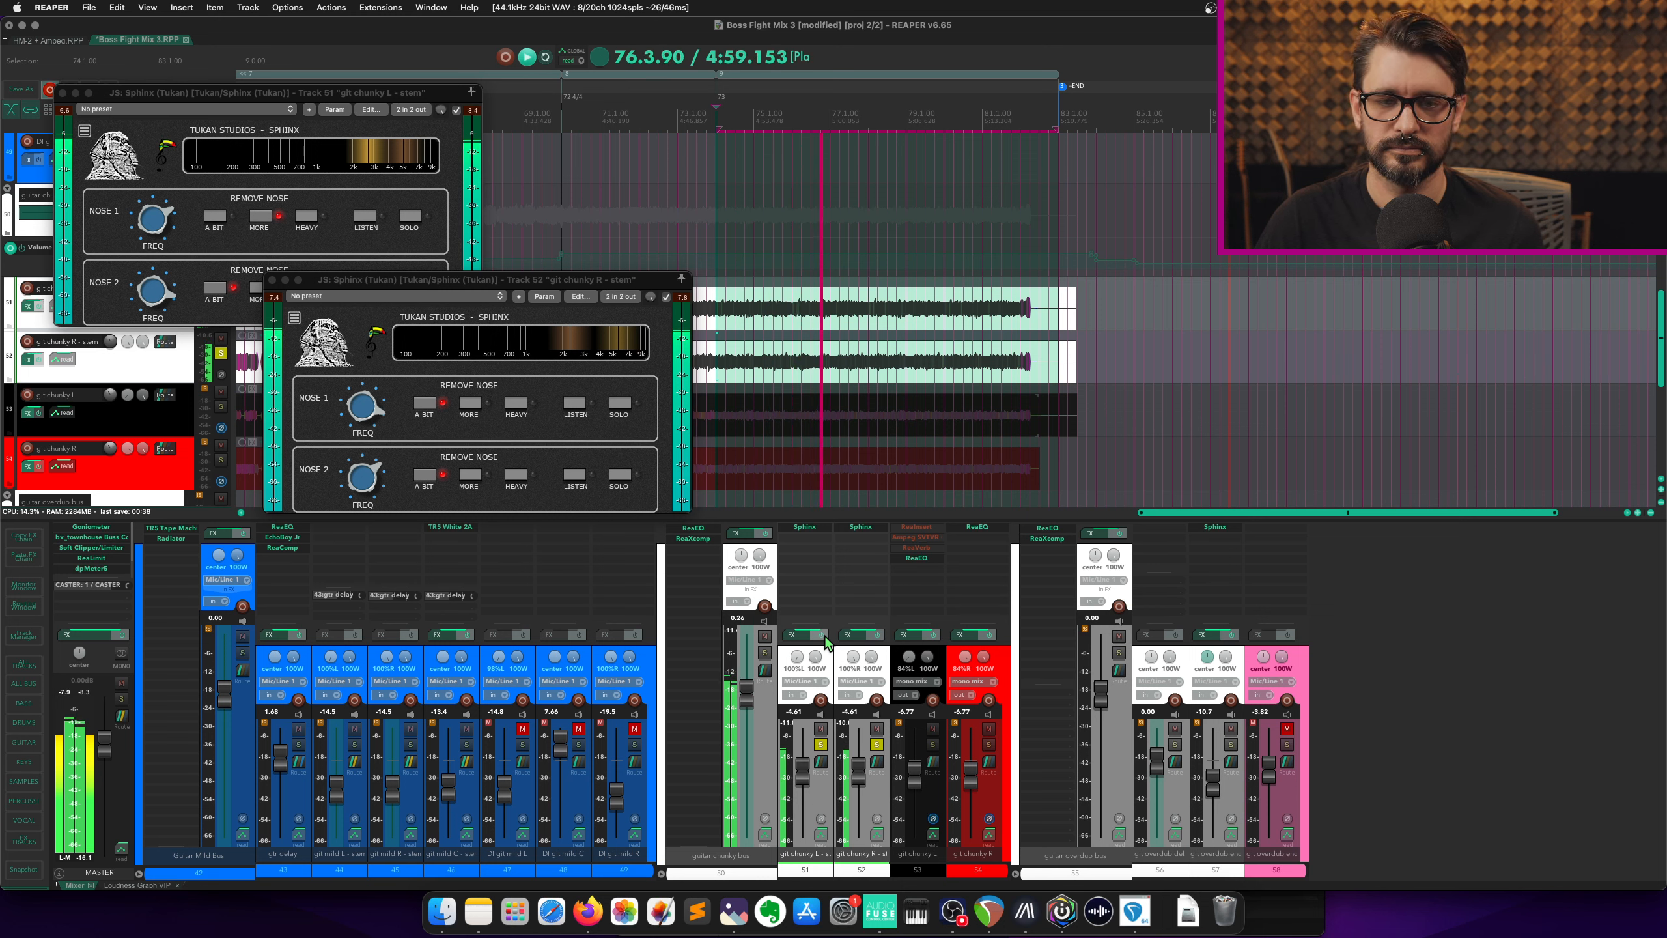
key("space")
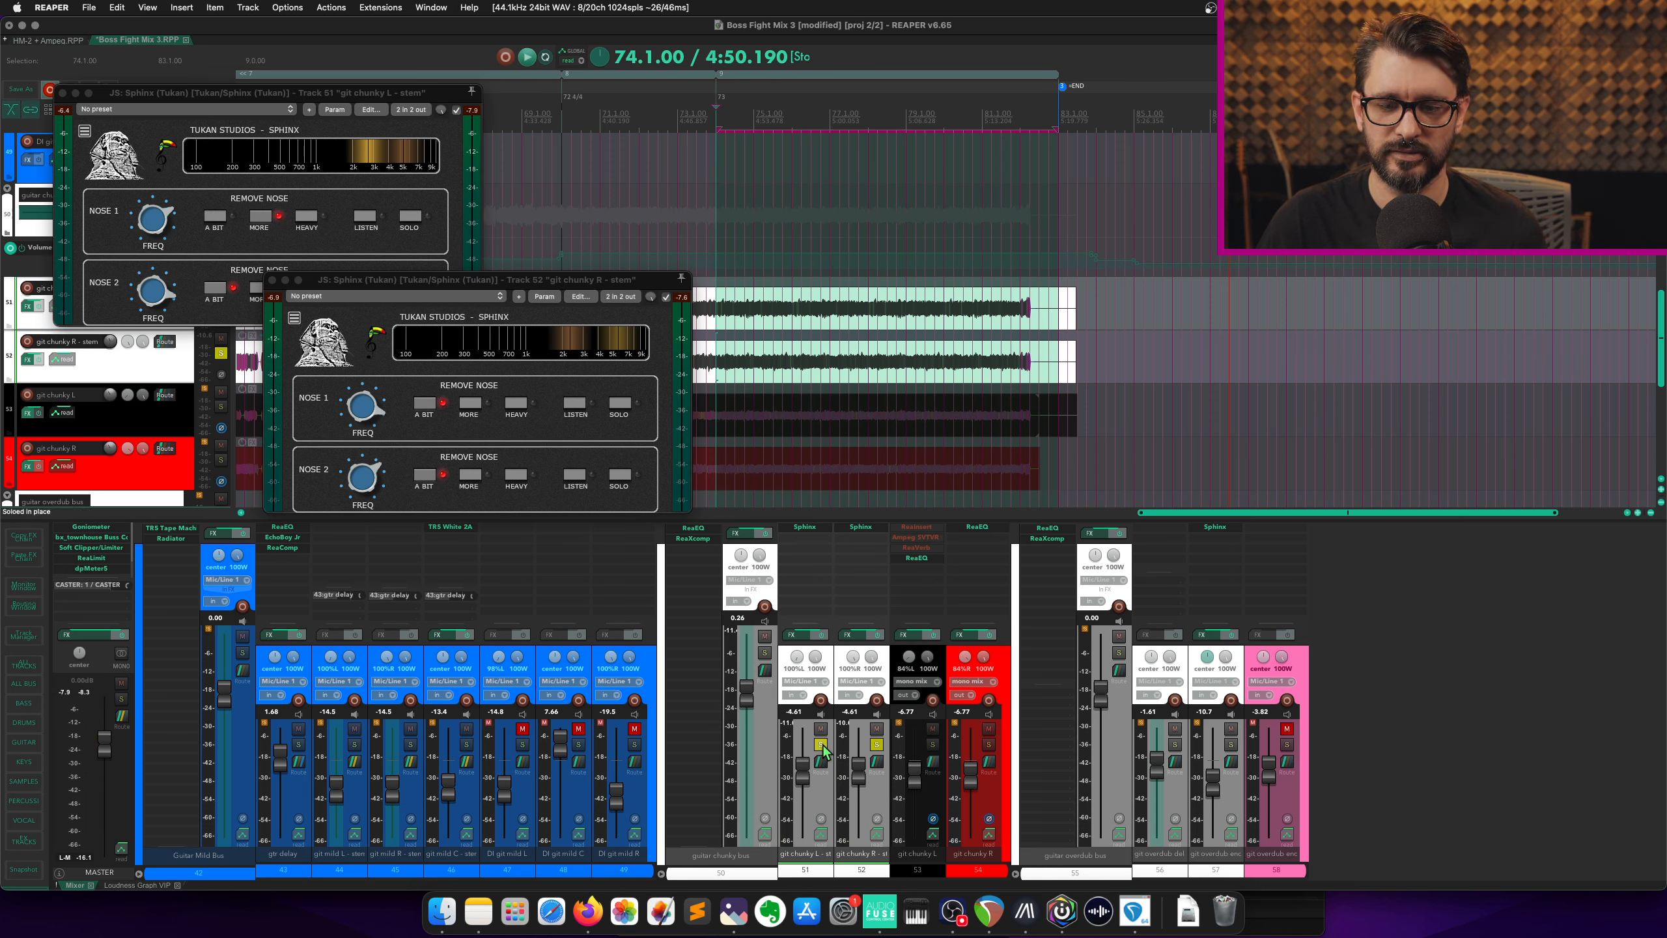
- Unsolo the two git chunky stem tracks and solo the original git chunky L and git chunky R tracks instead
left_click(821, 745)
left_click(874, 745)
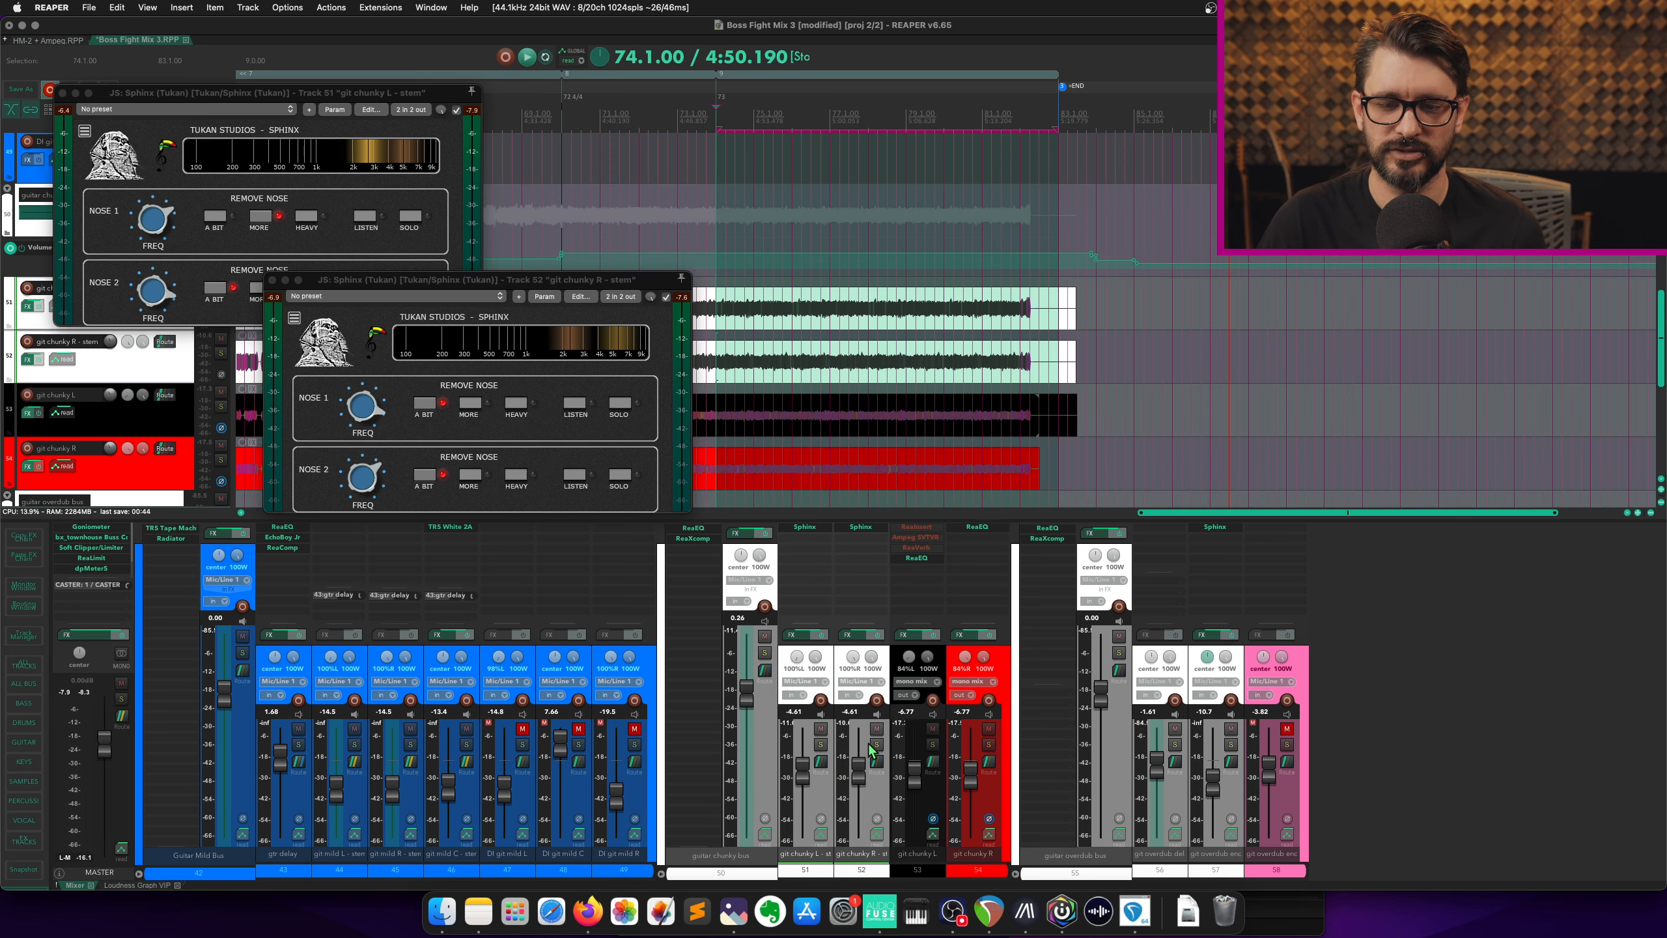
left_click(918, 867)
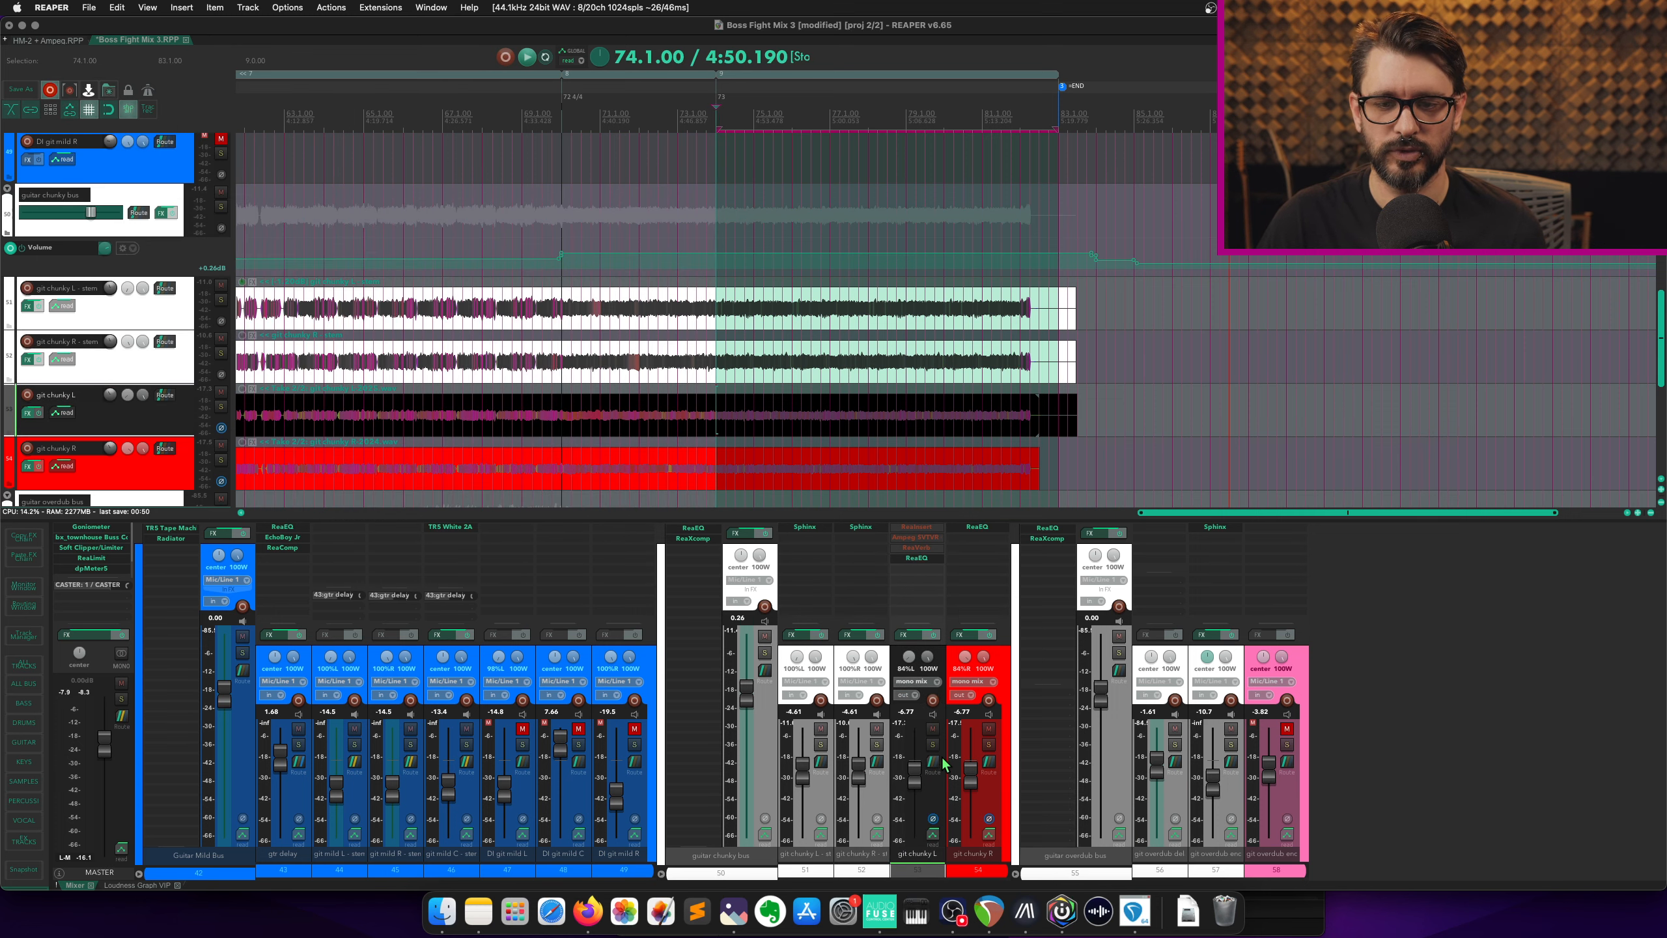
left_click(933, 745)
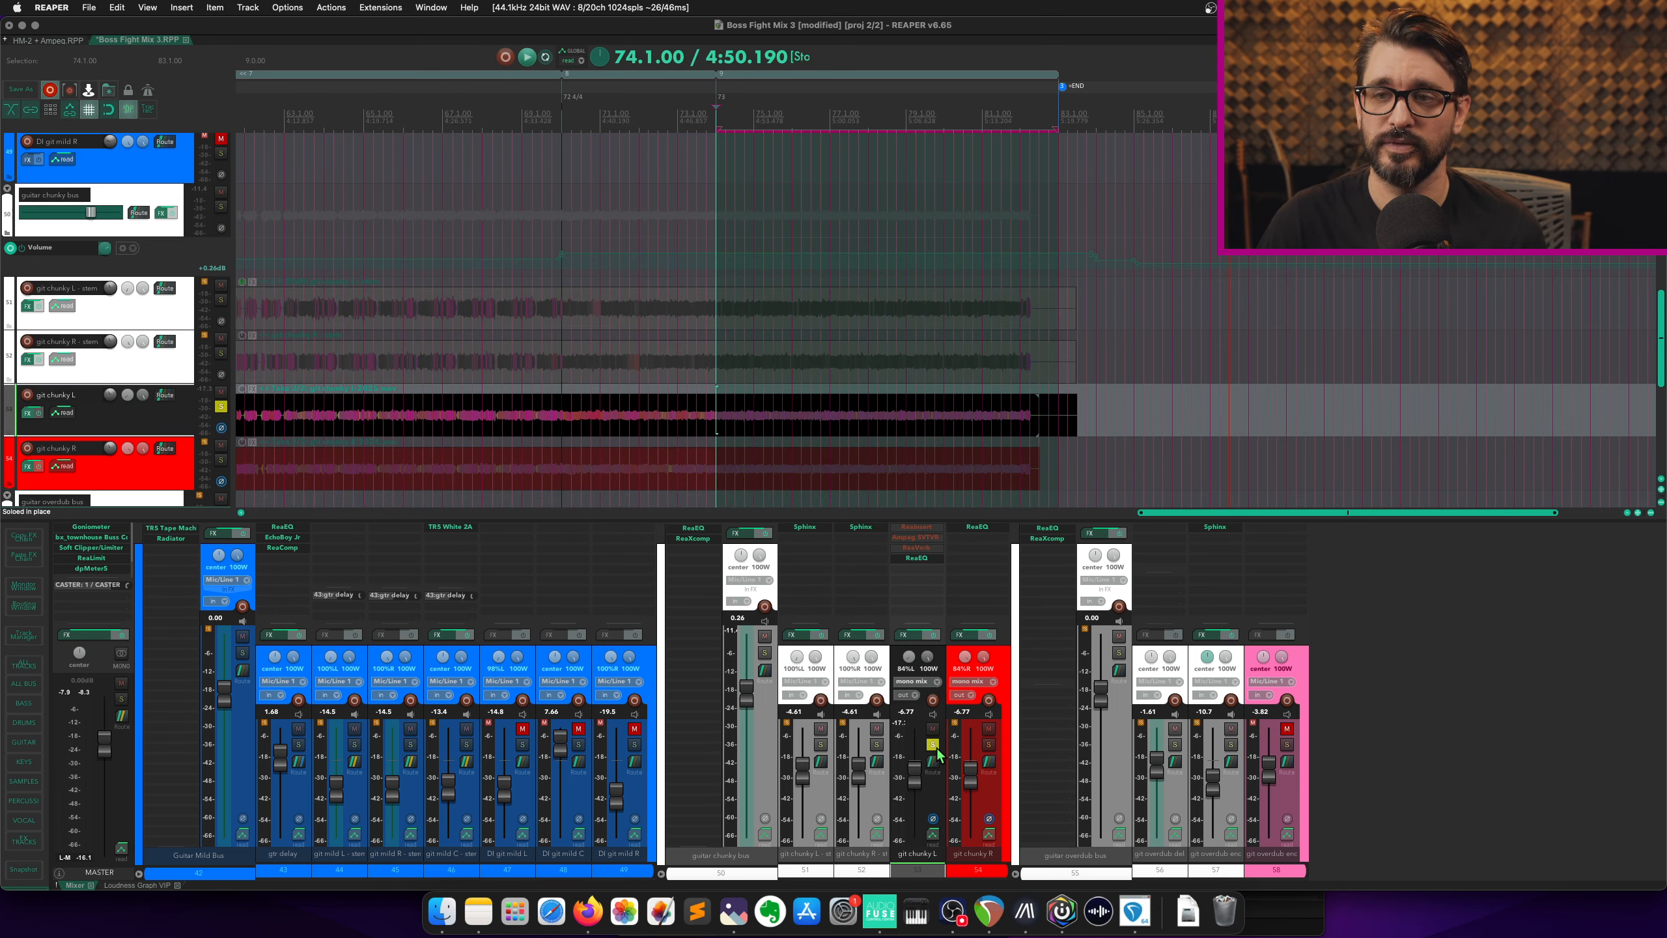
left_click(989, 745)
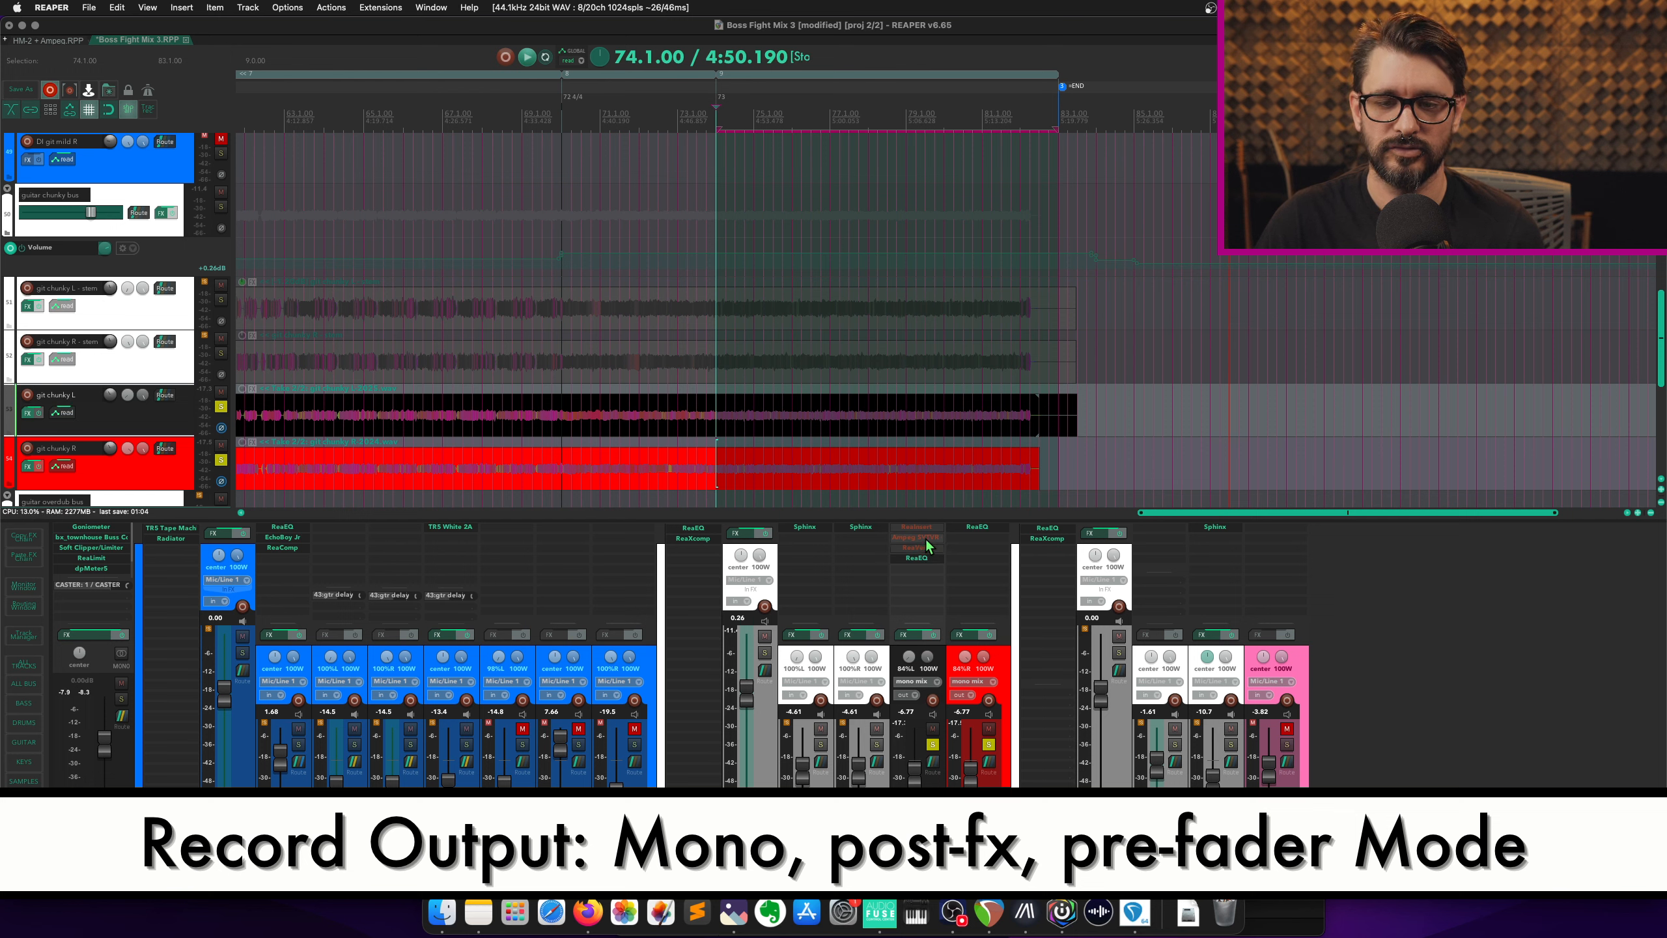
- Inspect the Ampeg SVTVR Classic, ReaVerb and ReaEQ settings on the git chunky L track, closing the plugin windows when done
left_click(926, 538)
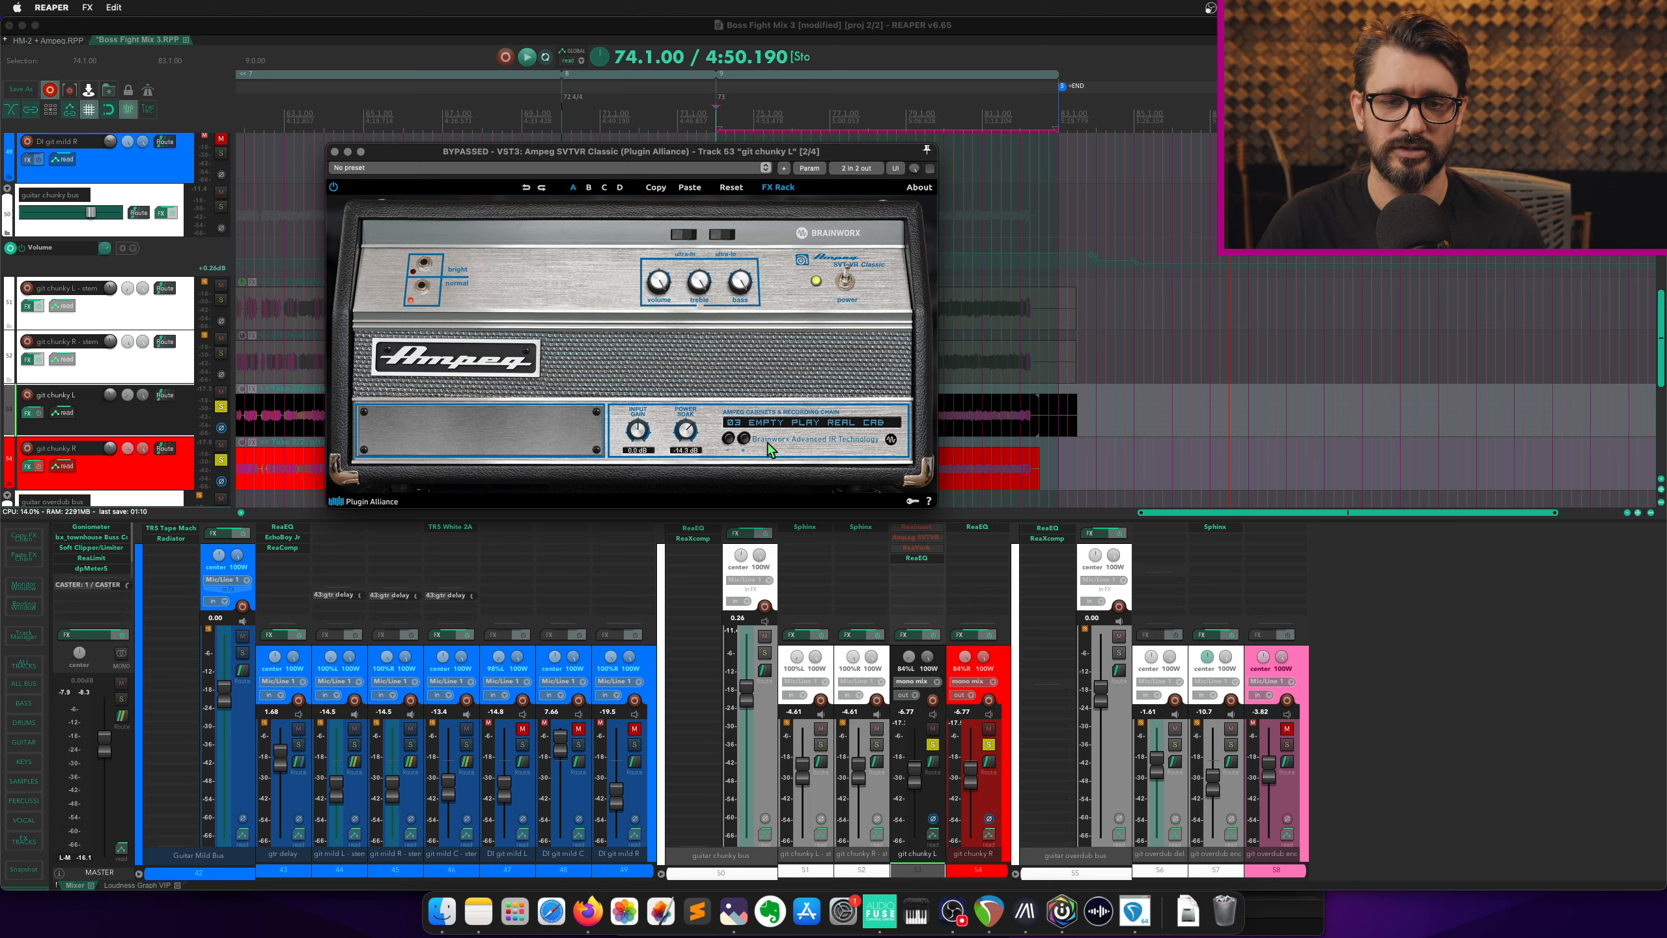
left_click(930, 549)
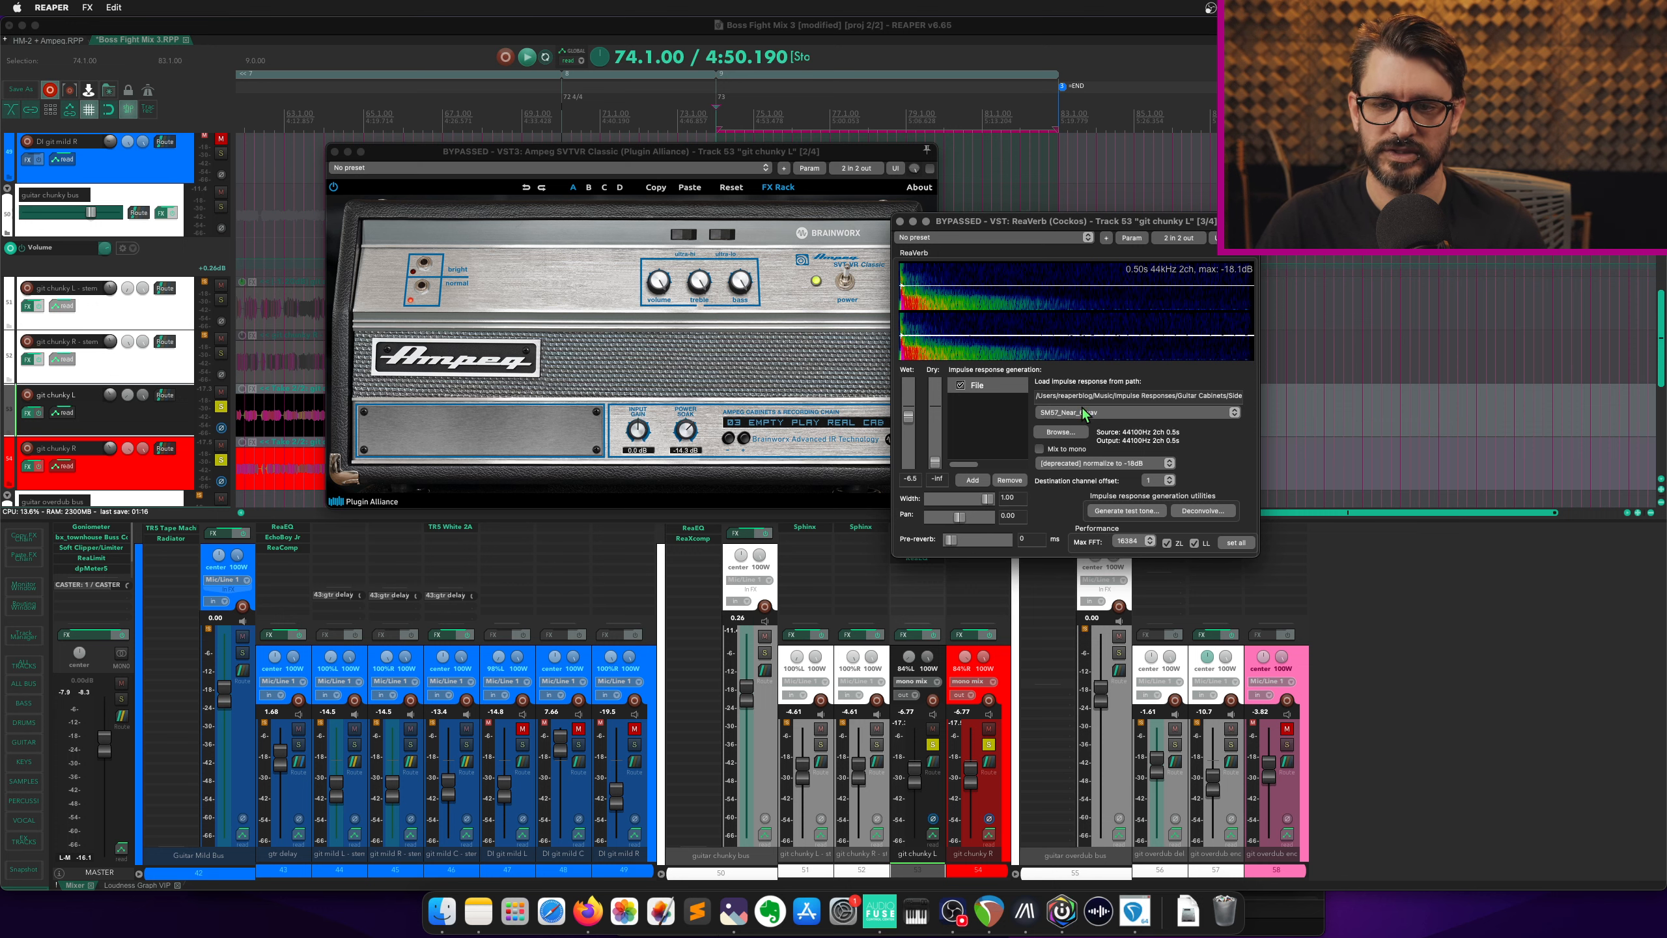
left_click(917, 558)
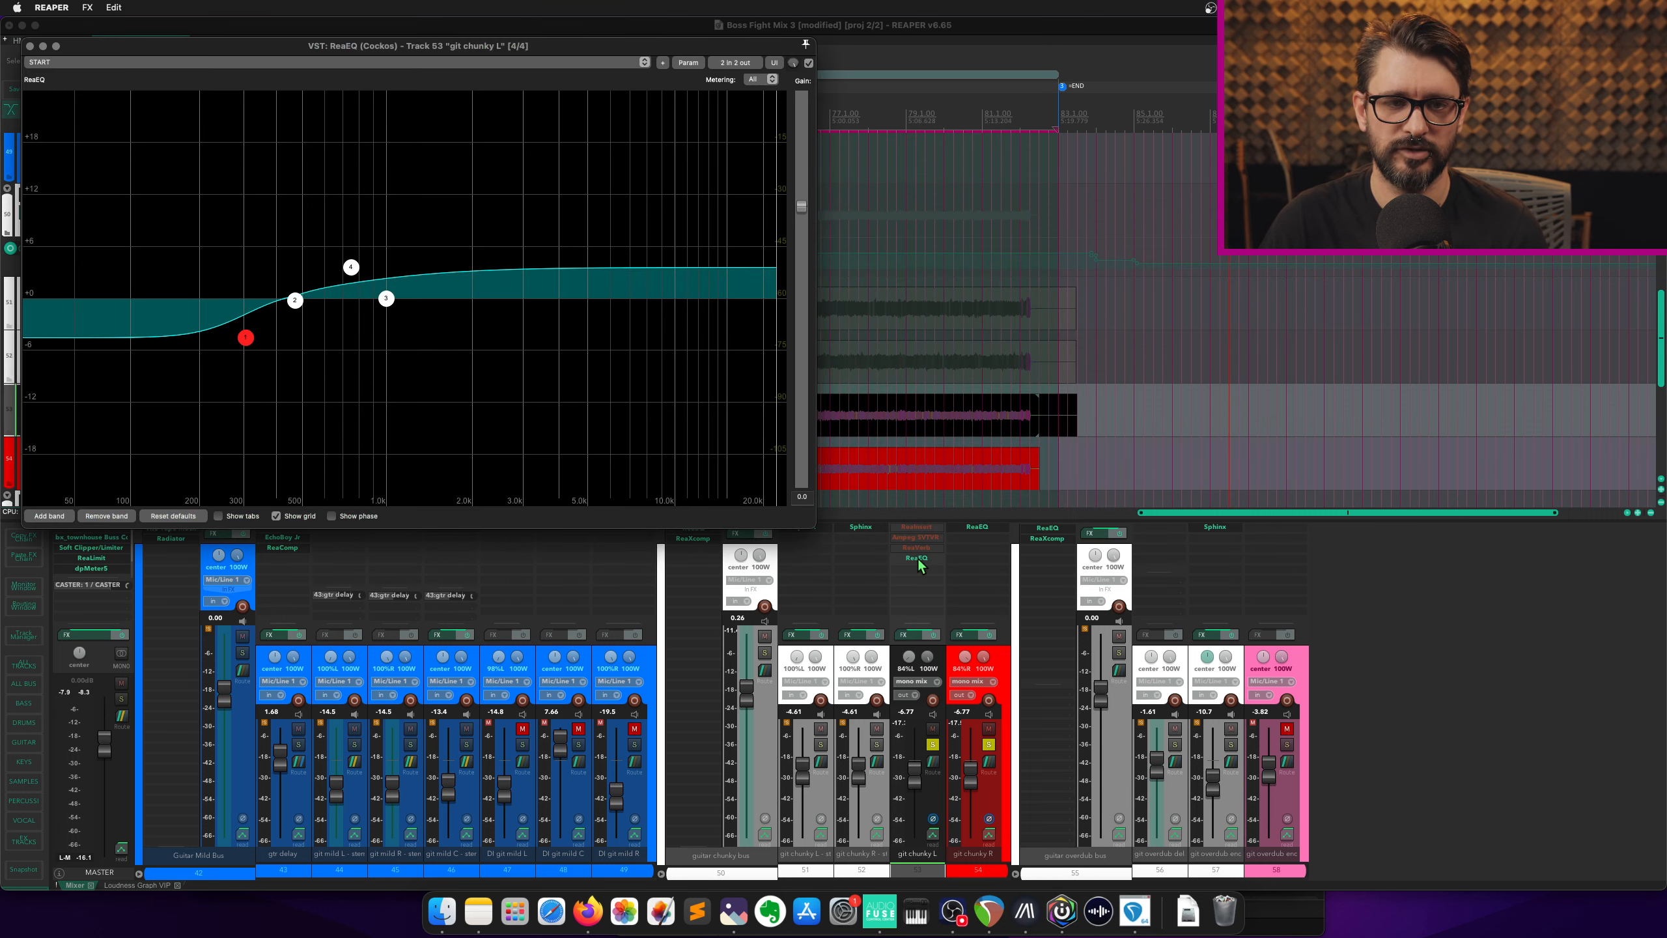
left_click(918, 559)
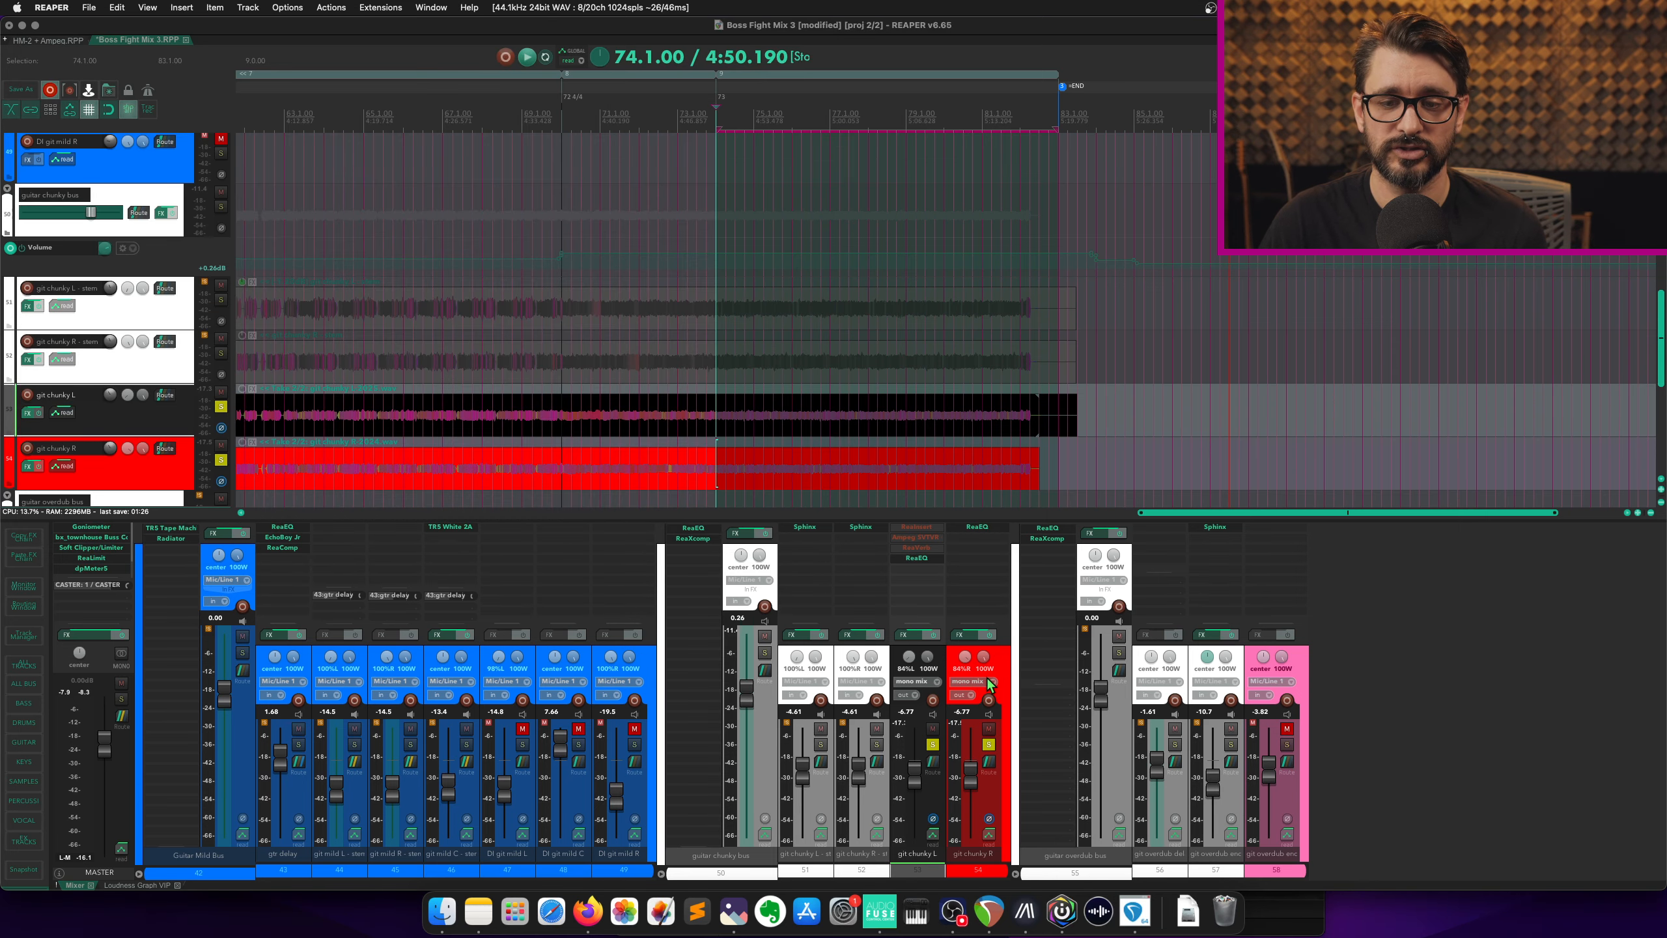
- Audition the soloed git chunky L and R tracks, temporarily raising their faders to 0.45 dB during playback
key("space")
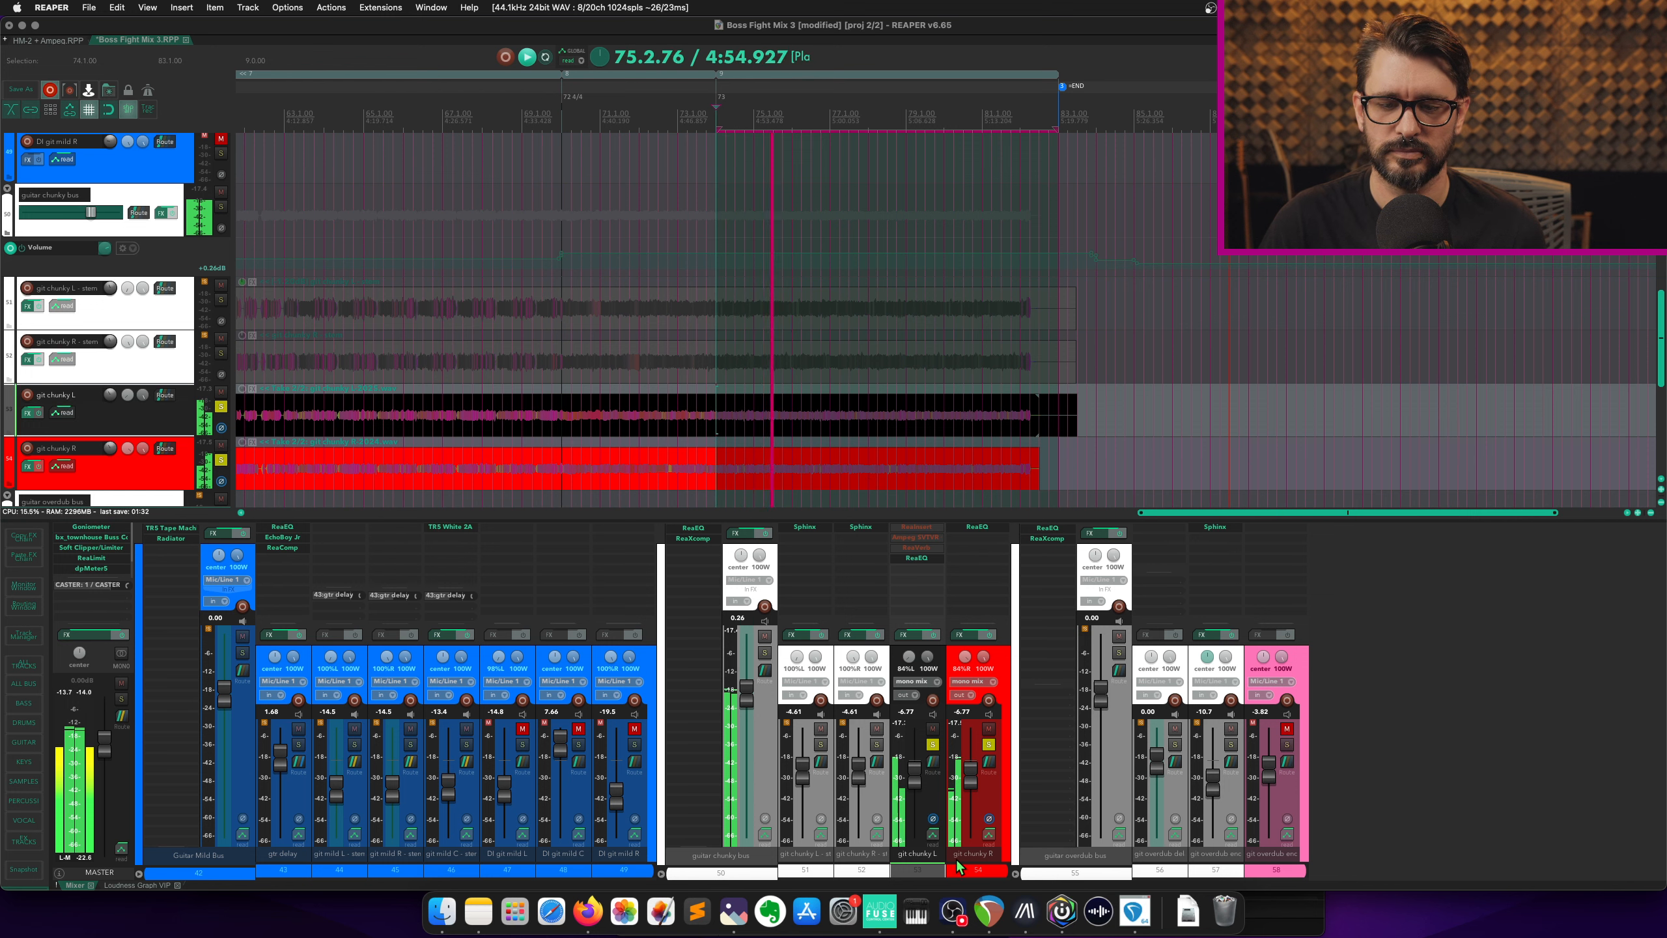
left_click_drag(970, 779, 975, 766)
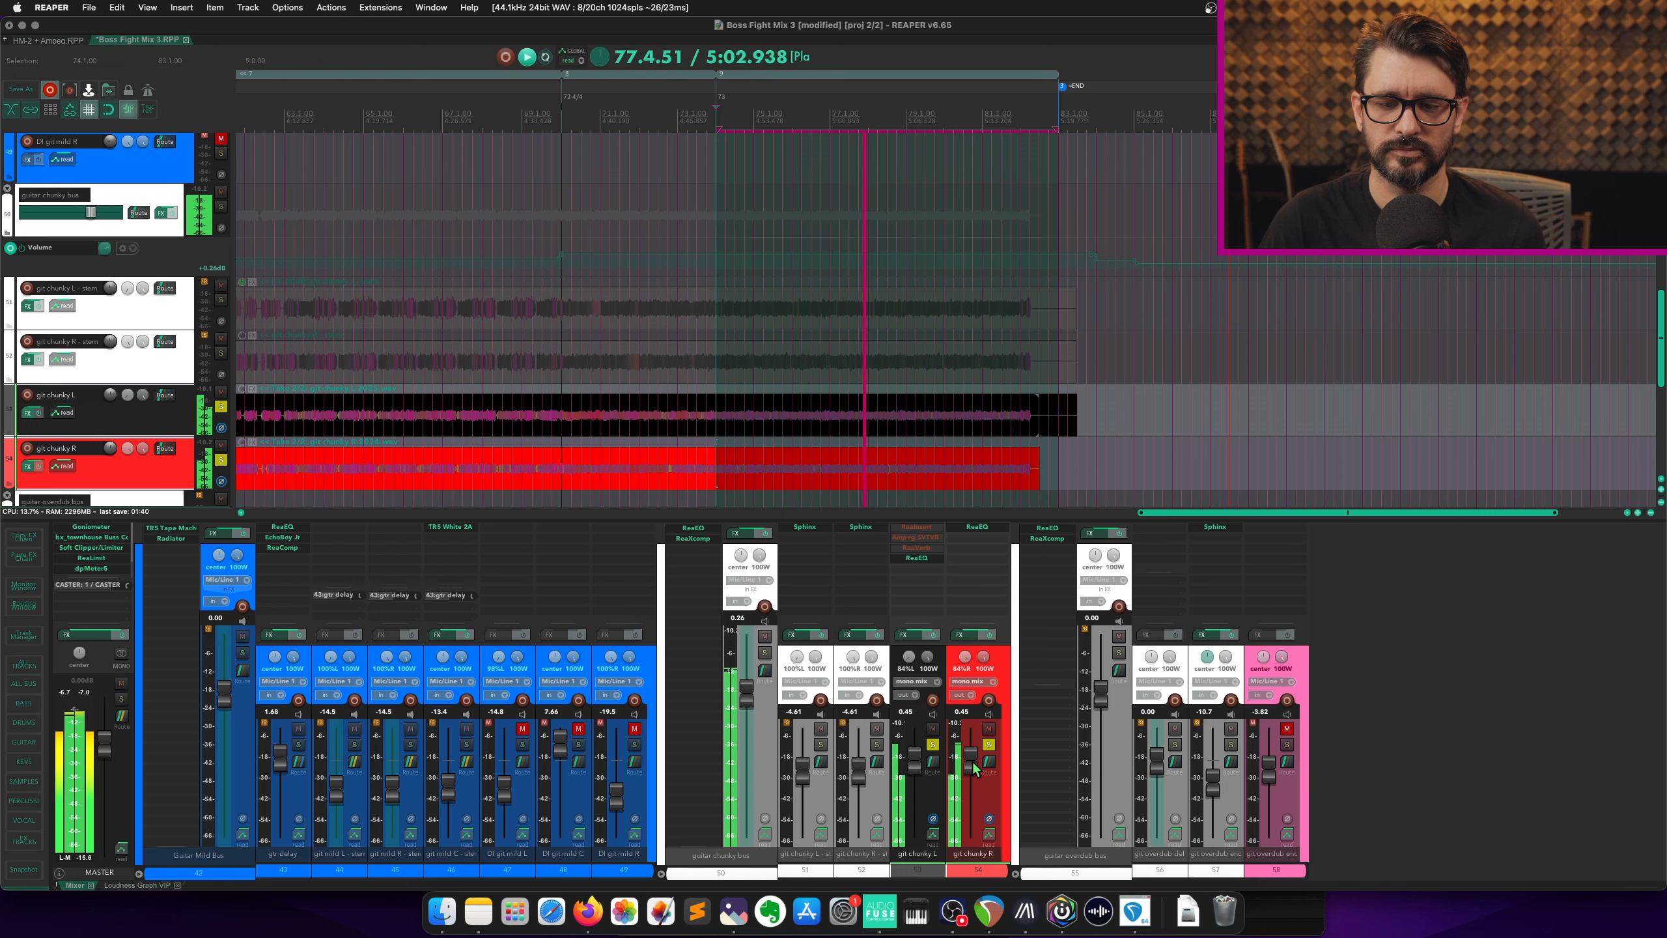
key("space")
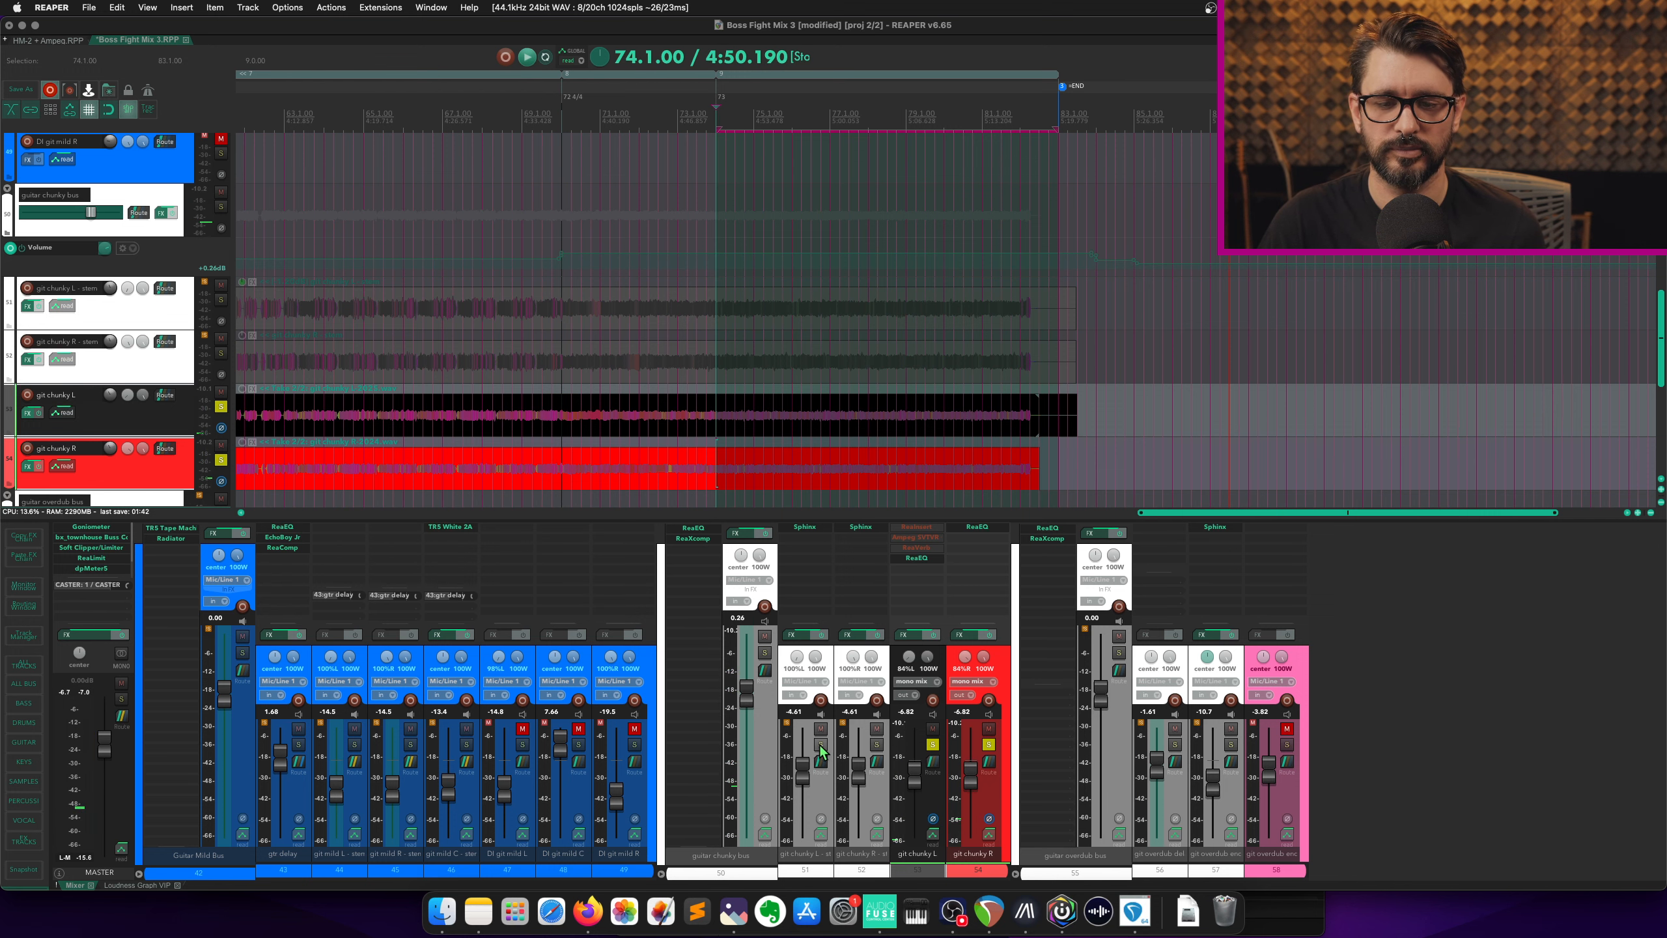
- Solo the git chunky stem tracks and toggle solo on git chunky L and R during playback, leaving all four tracks soloed
left_click(820, 744)
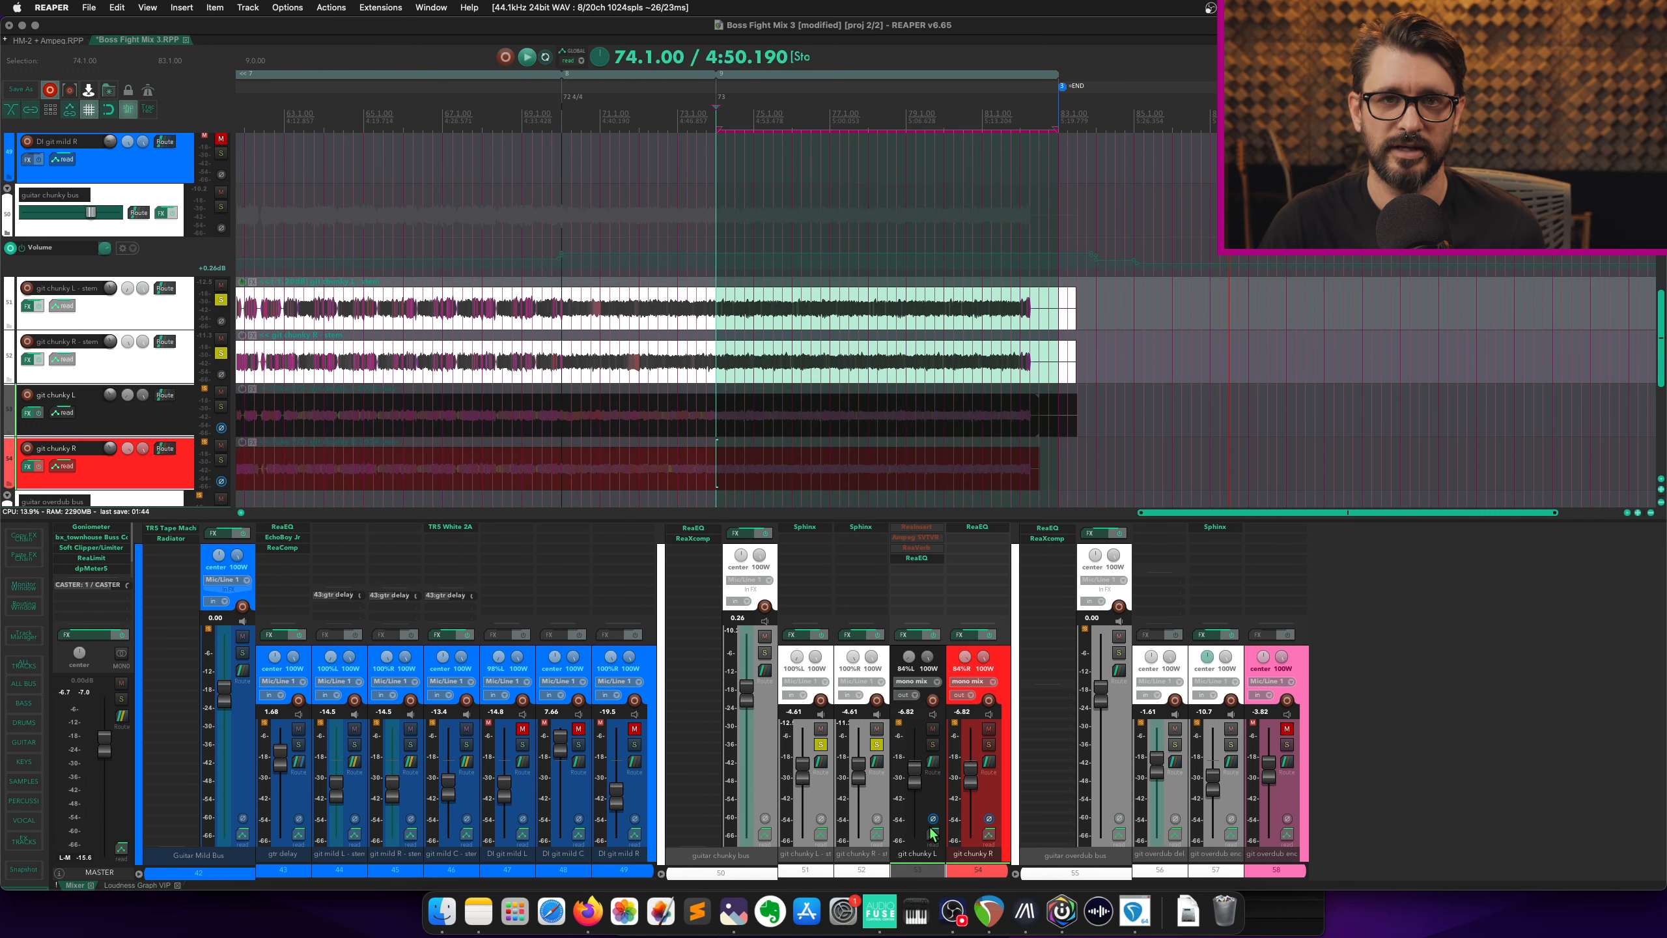
key("space")
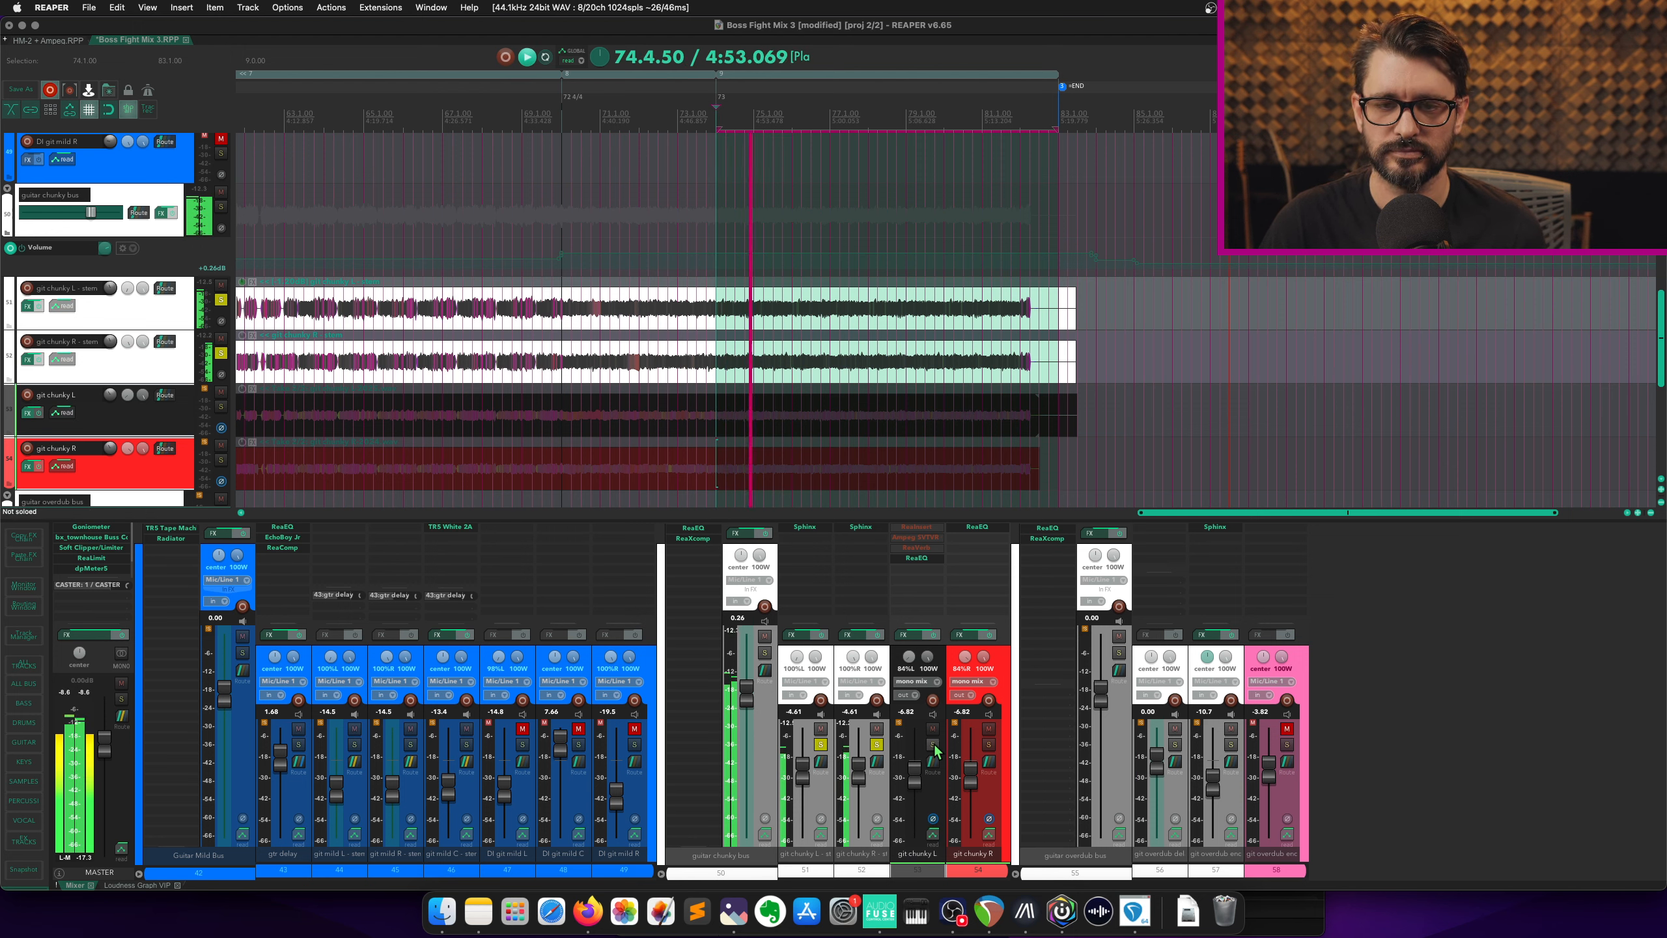
left_click(932, 745)
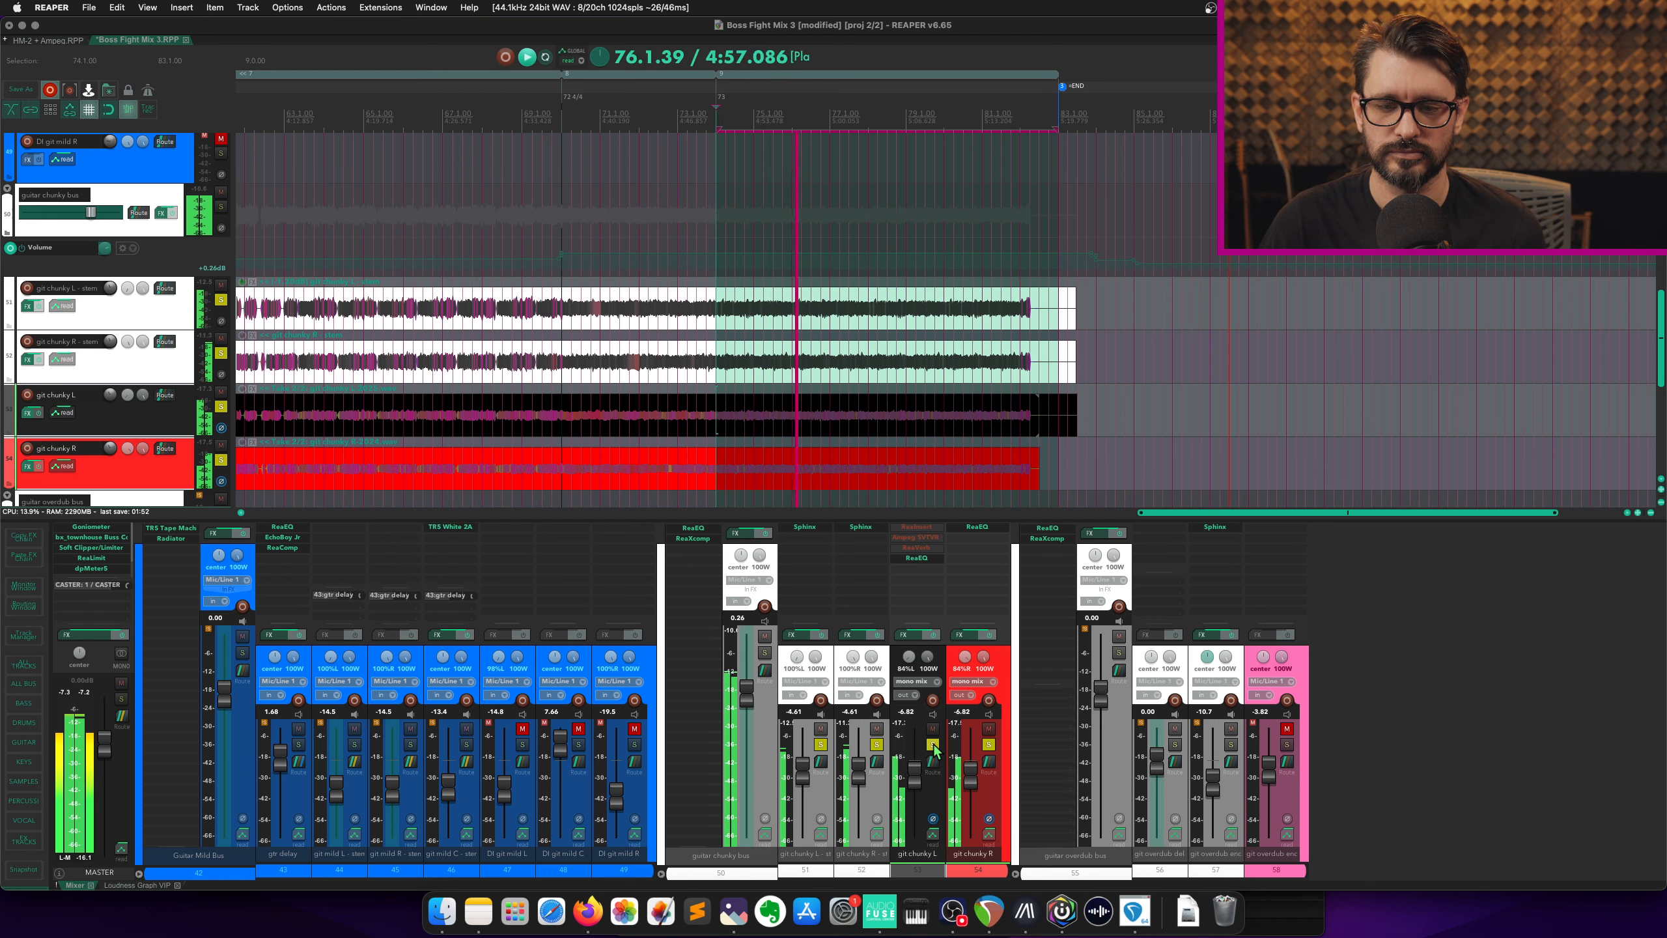
left_click(933, 744)
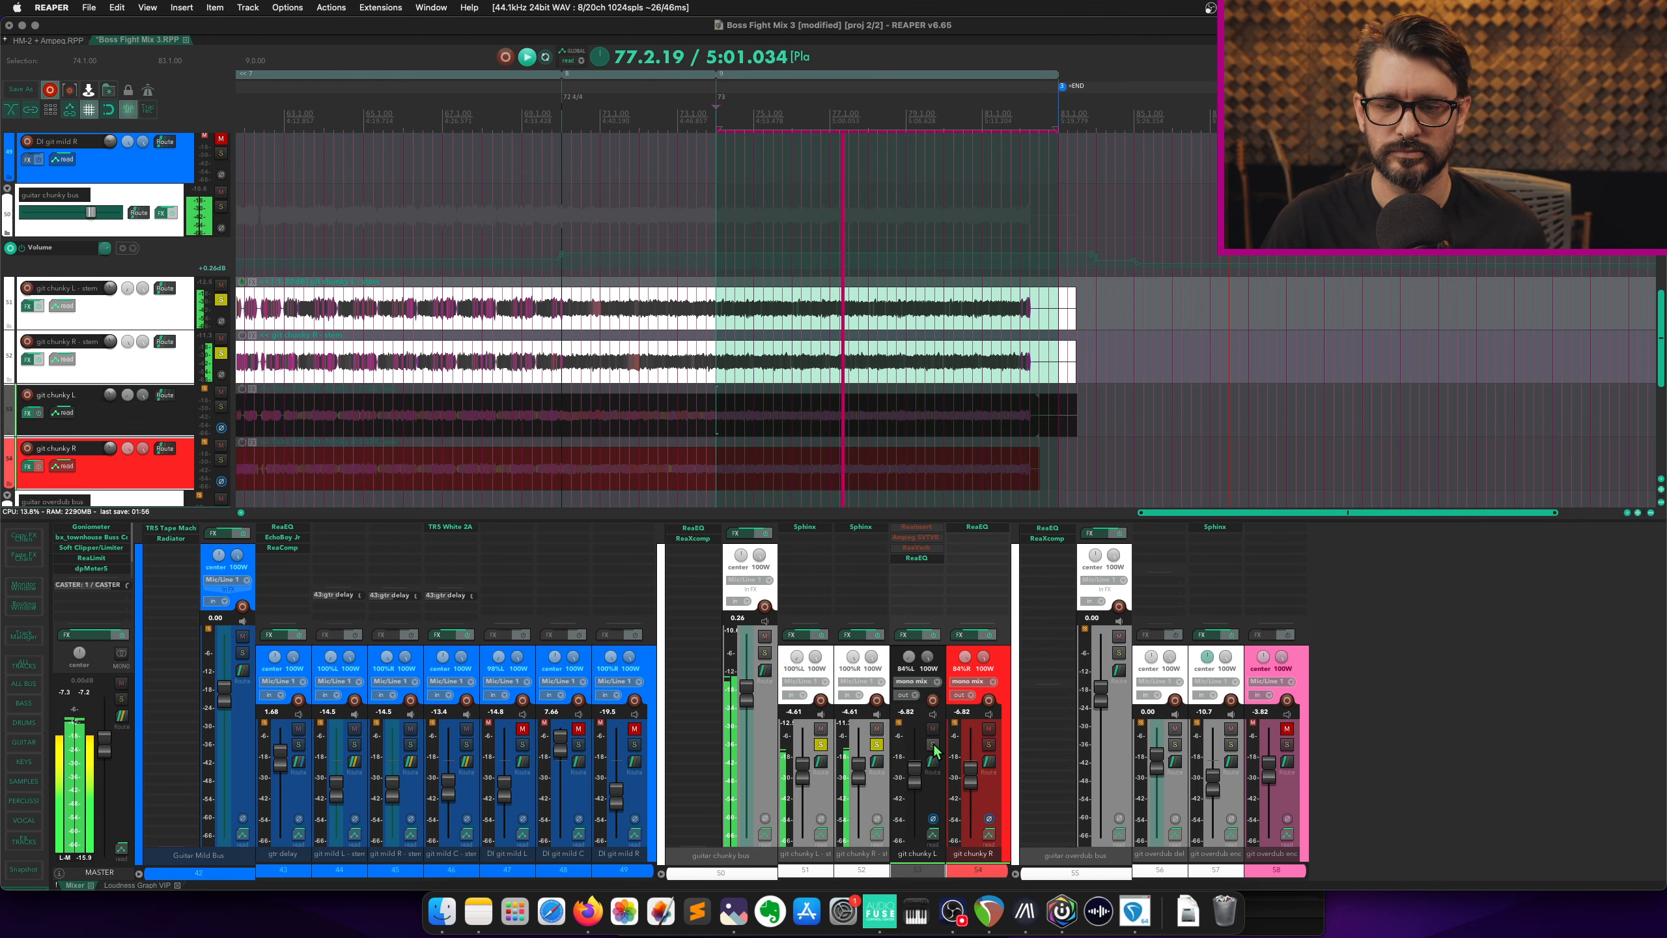
left_click(933, 745)
key("space")
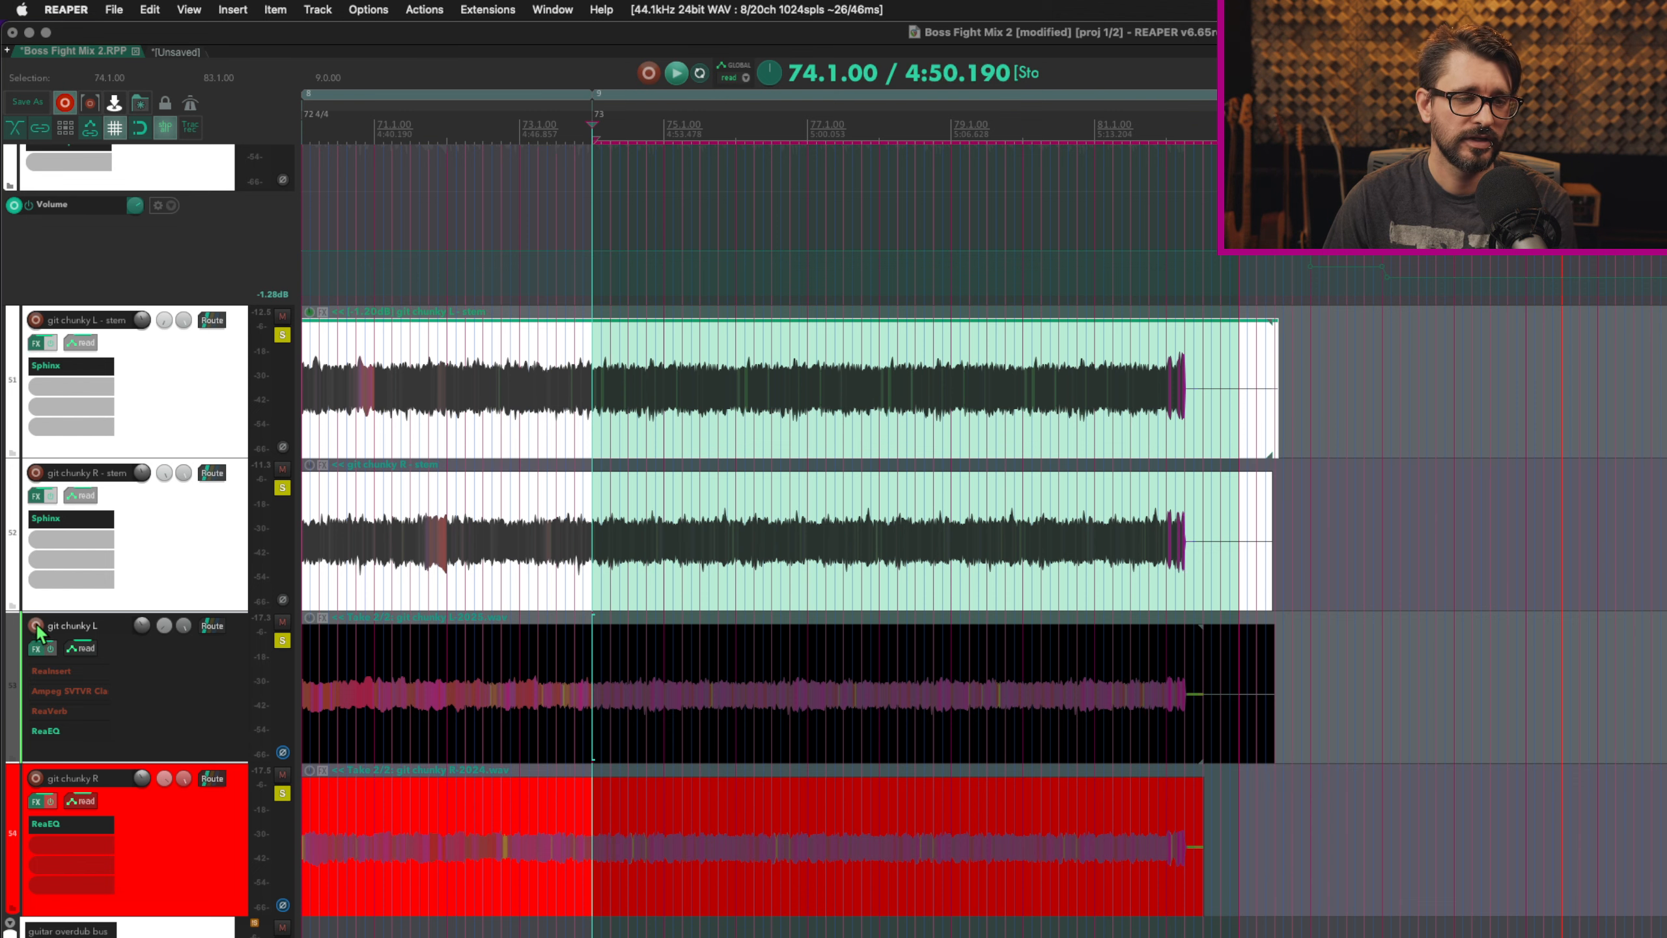
- Show the record output mode options for the git chunky L track
scroll(64, 362, "down", 4)
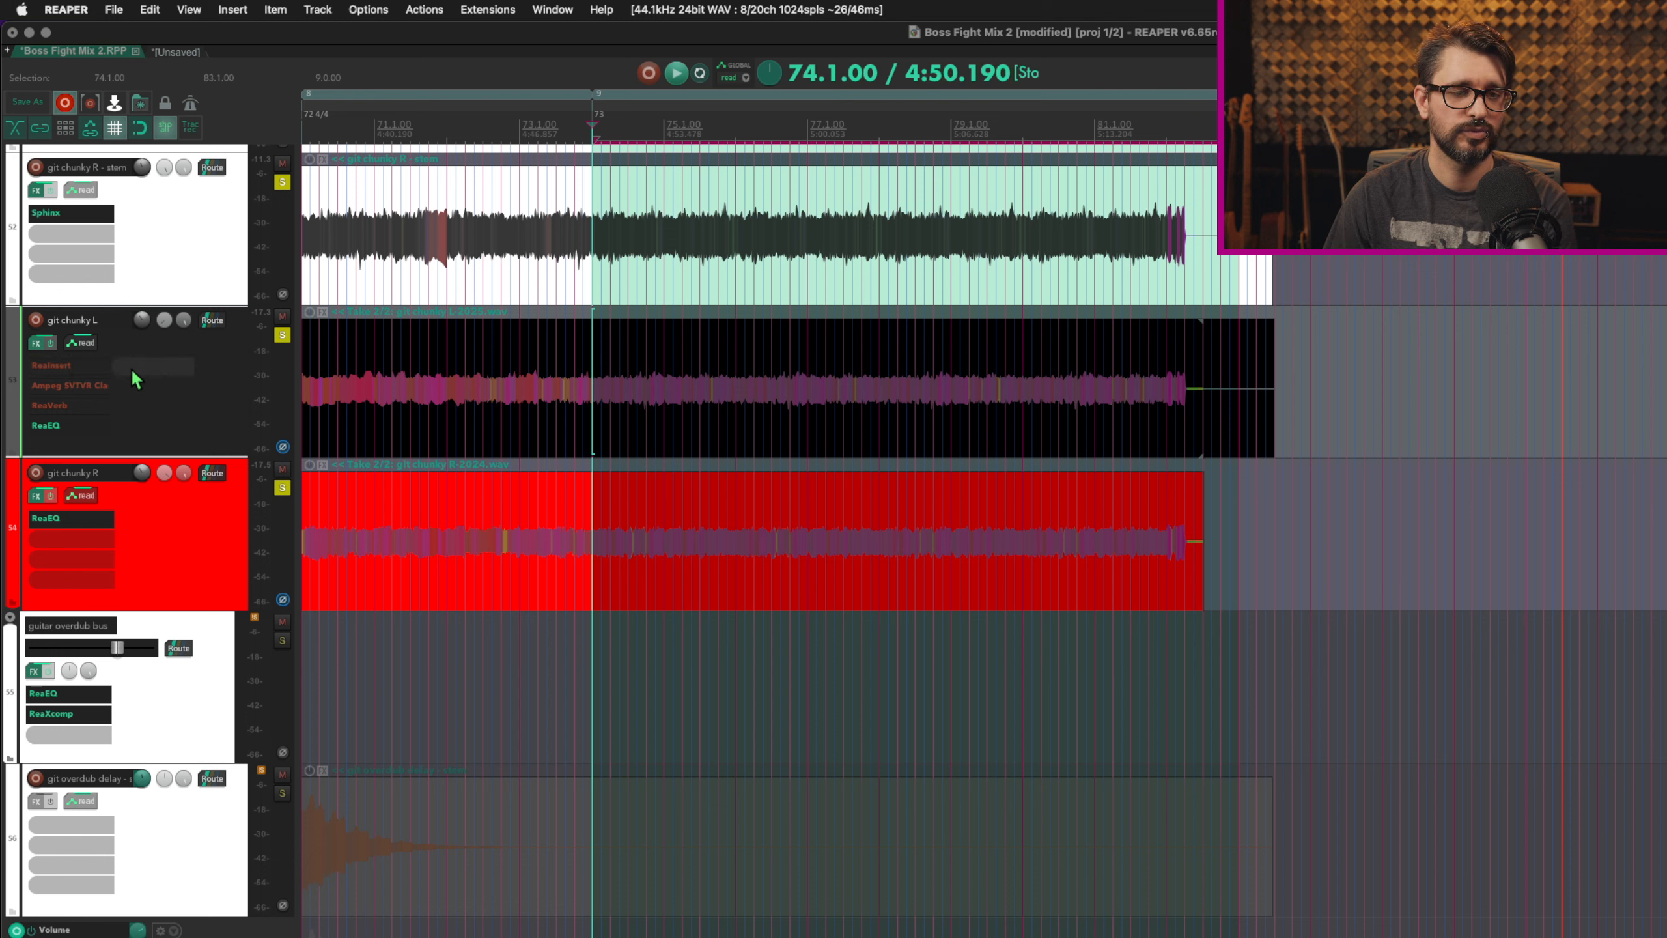
right_click(36, 319)
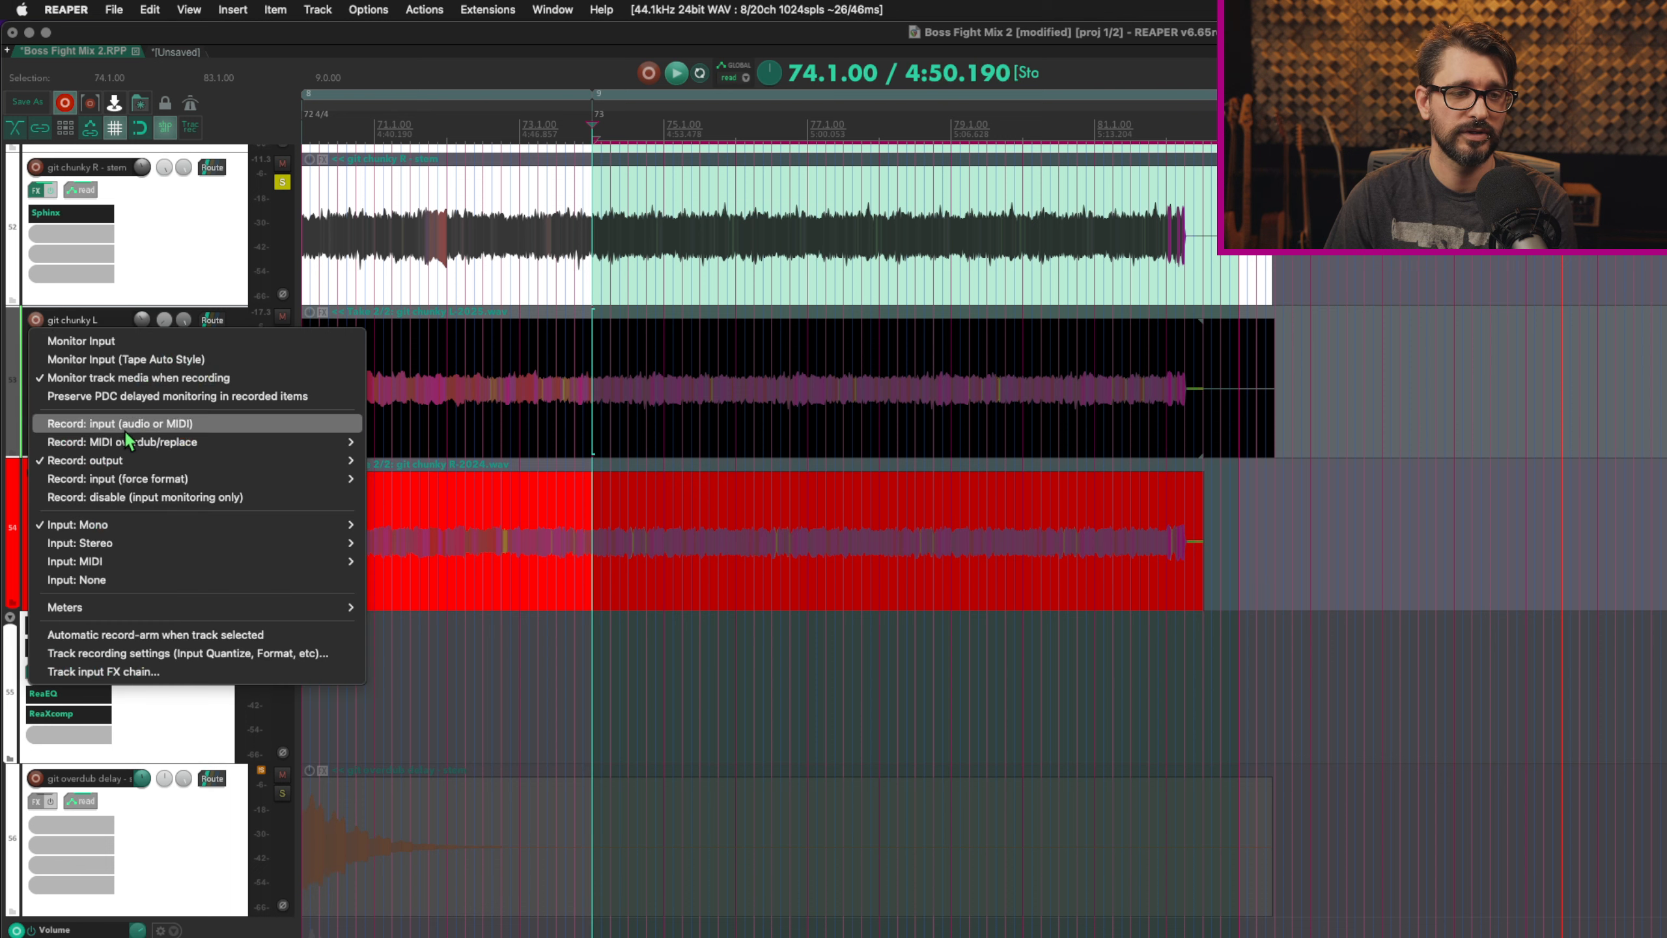
mouse_move(202, 467)
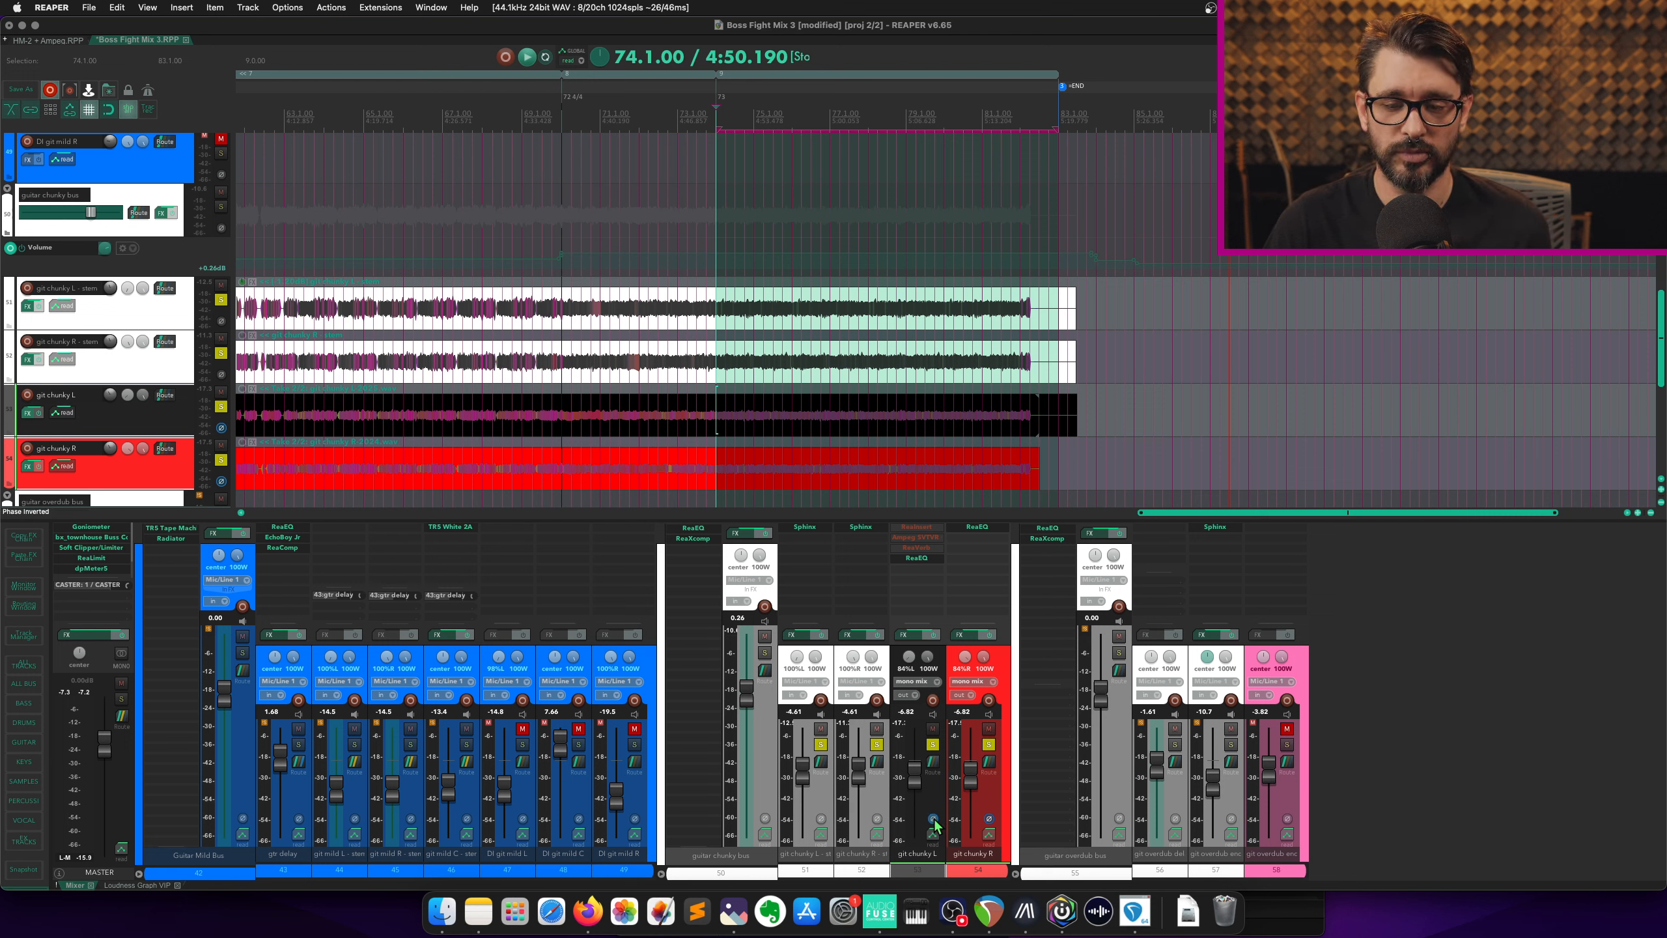
- Compare normal and inverted phase on the git chunky L and R tracks during playback, ending with the phase inverted
left_click(933, 818)
key("space")
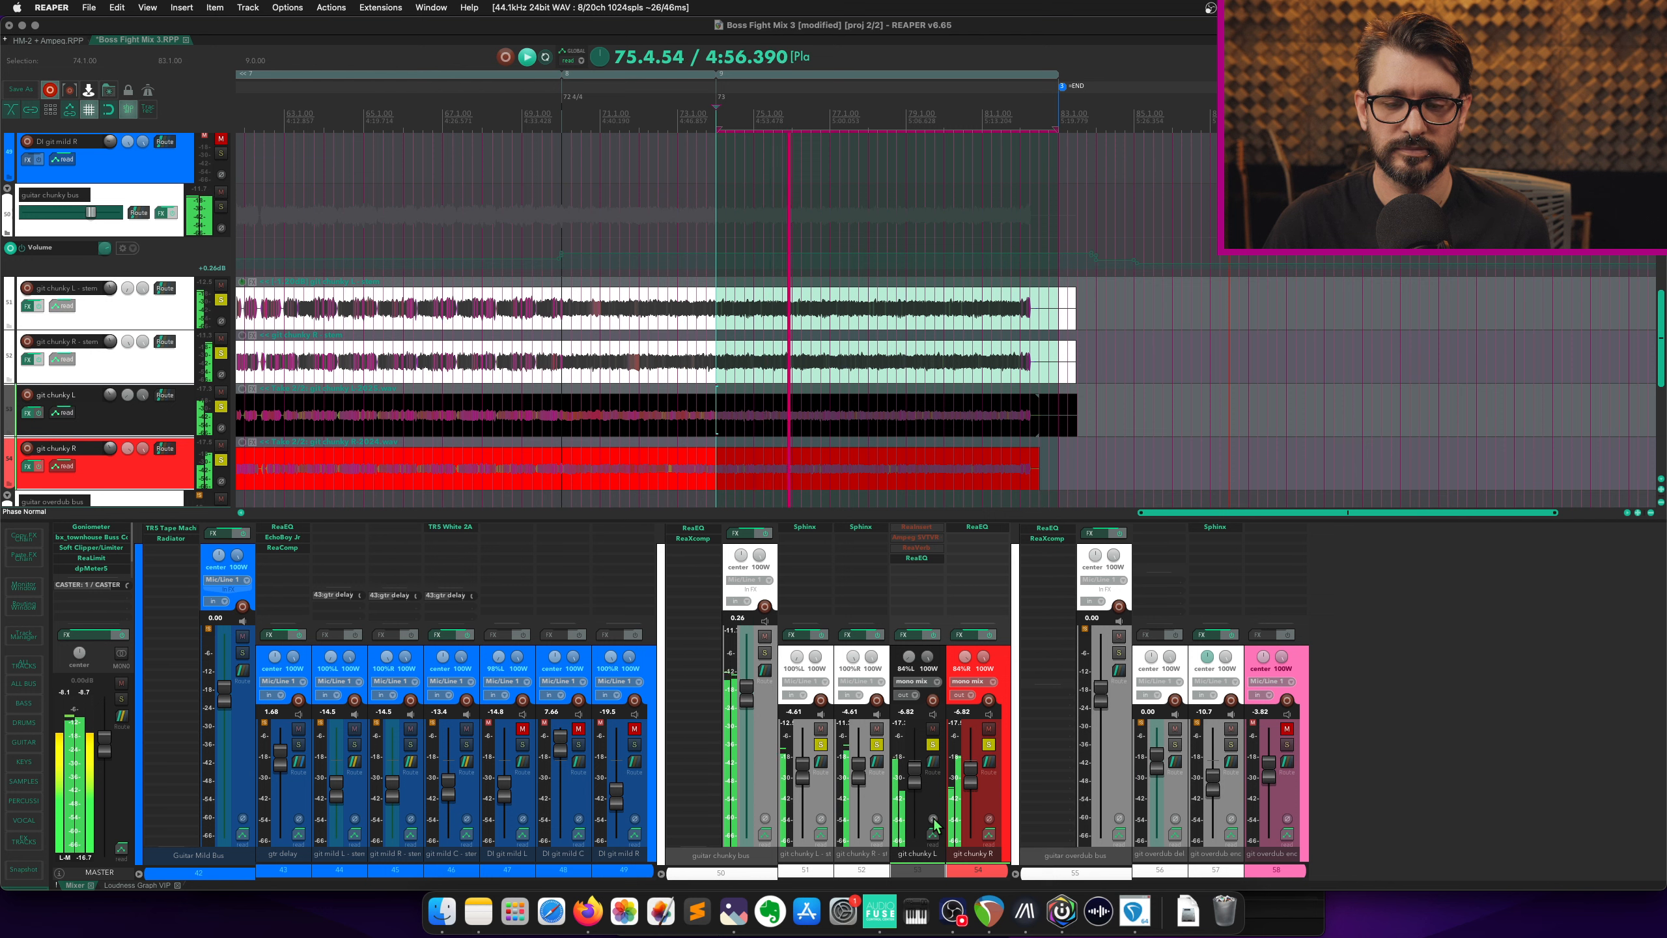
left_click(932, 818)
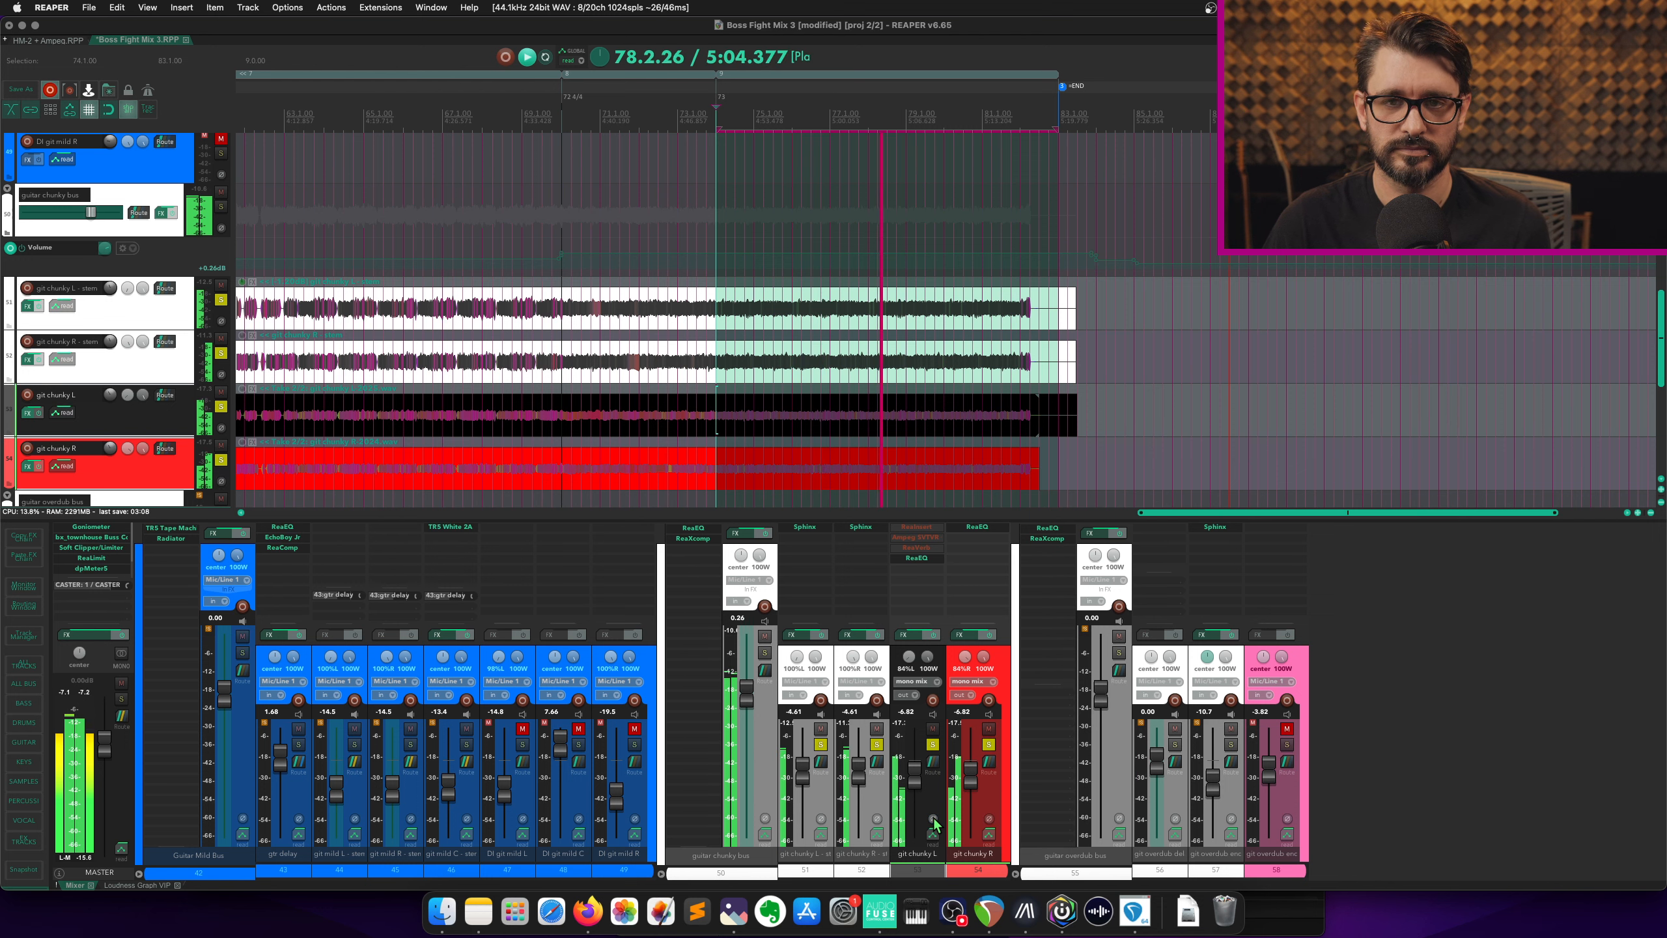
left_click(932, 818)
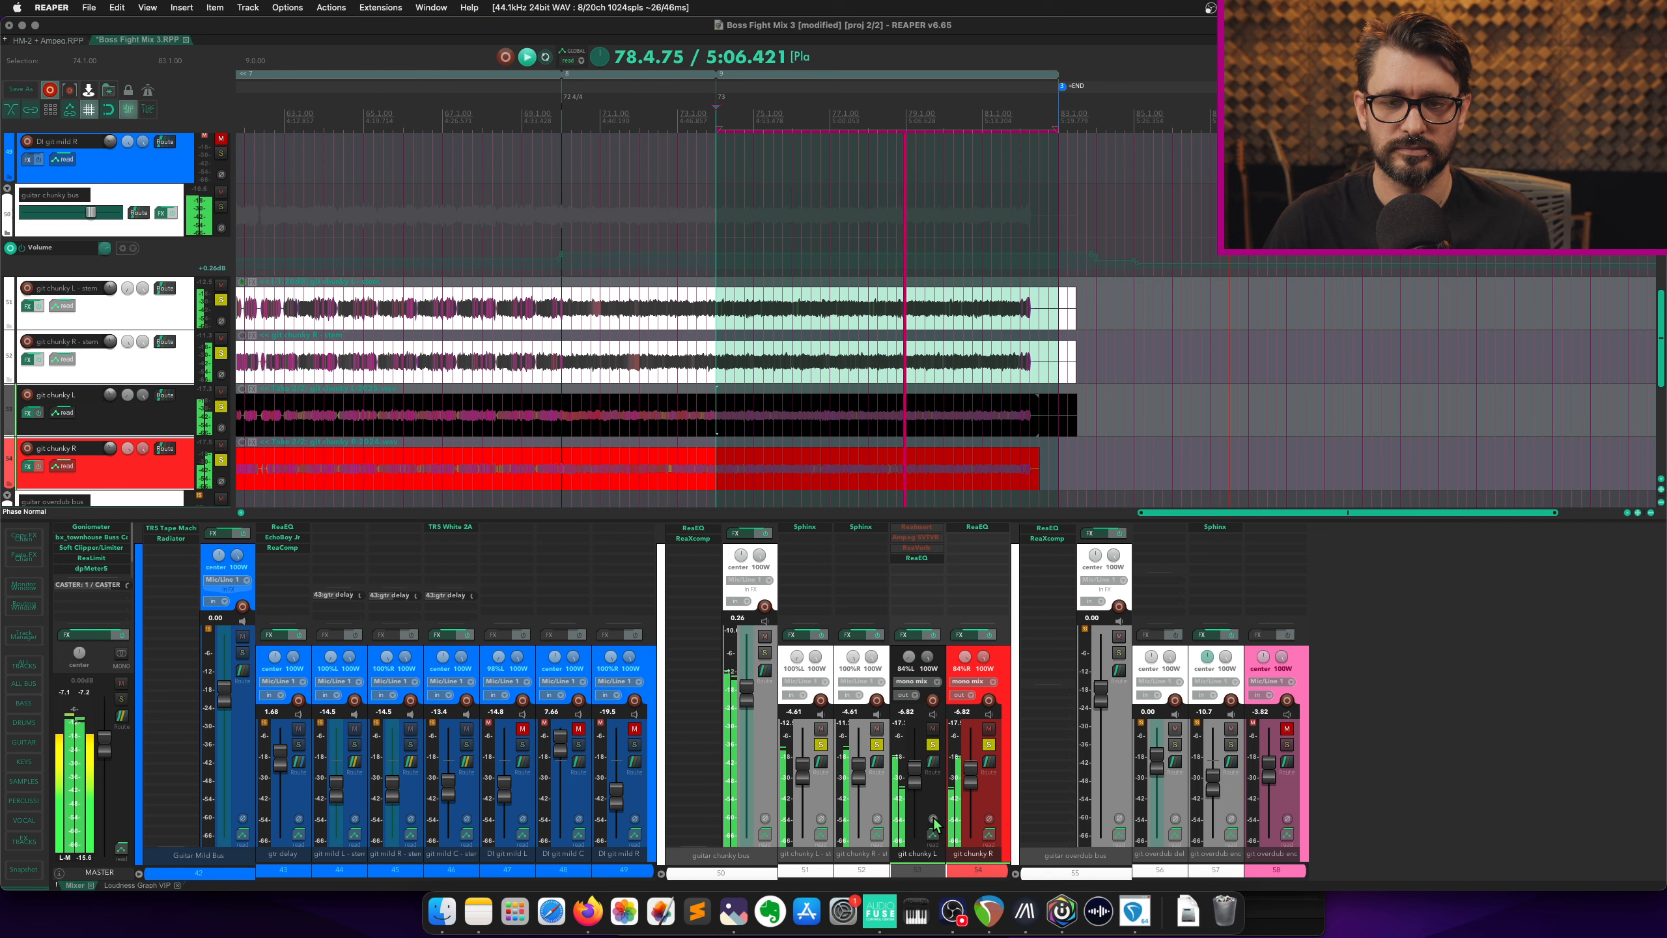
left_click(932, 818)
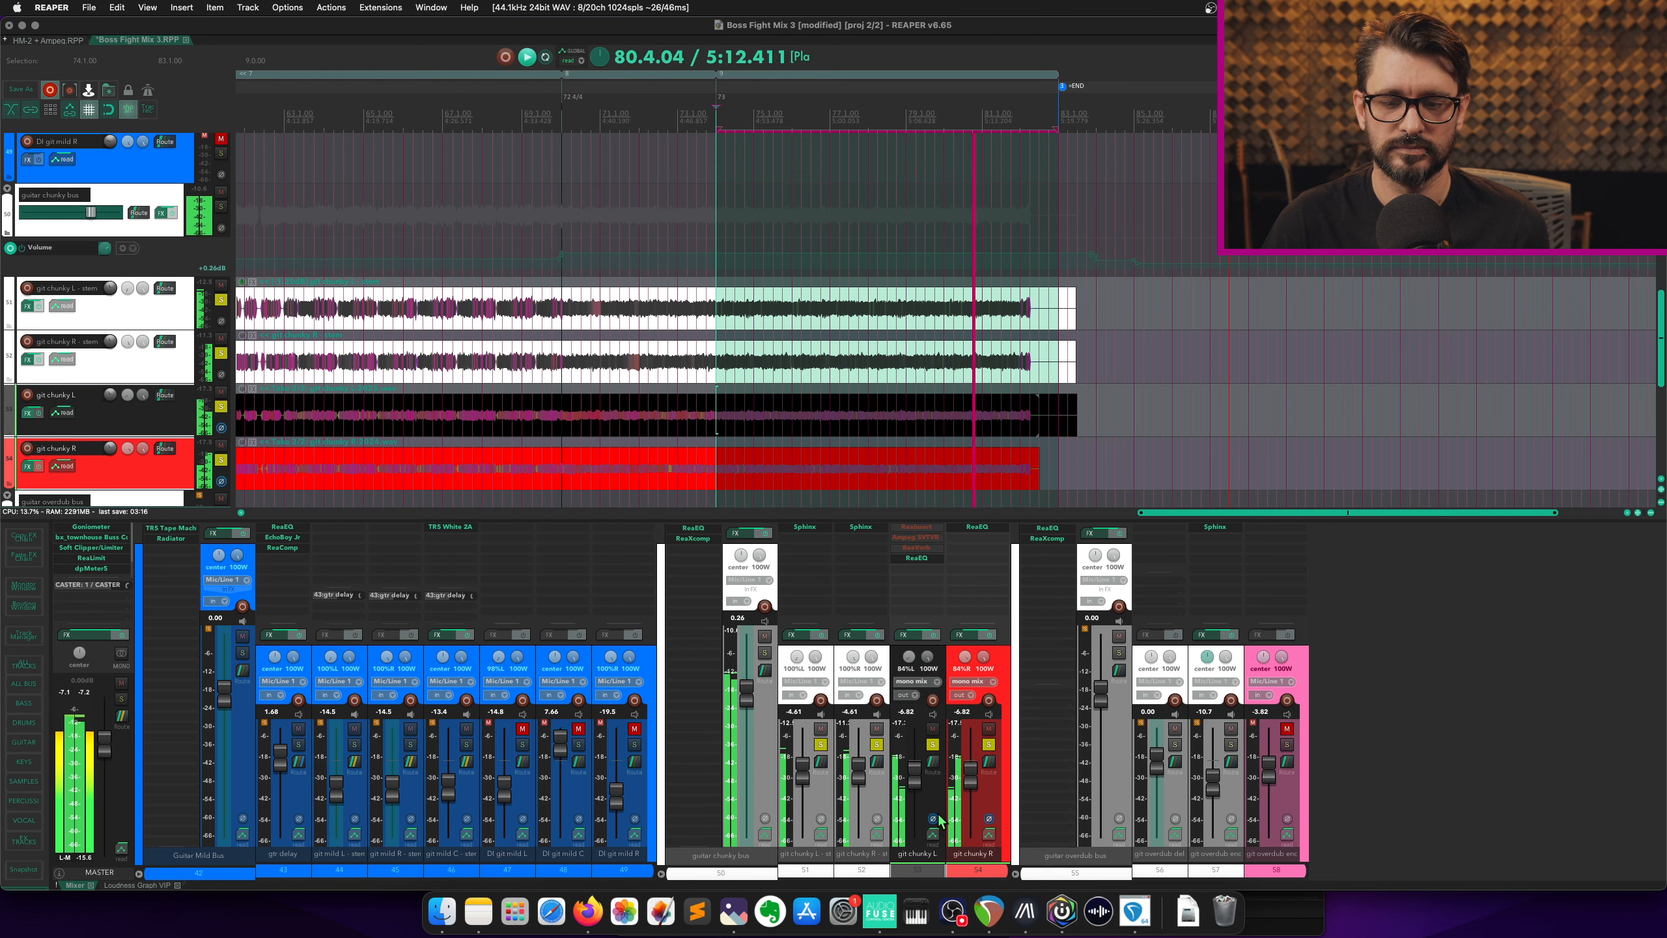
key("space")
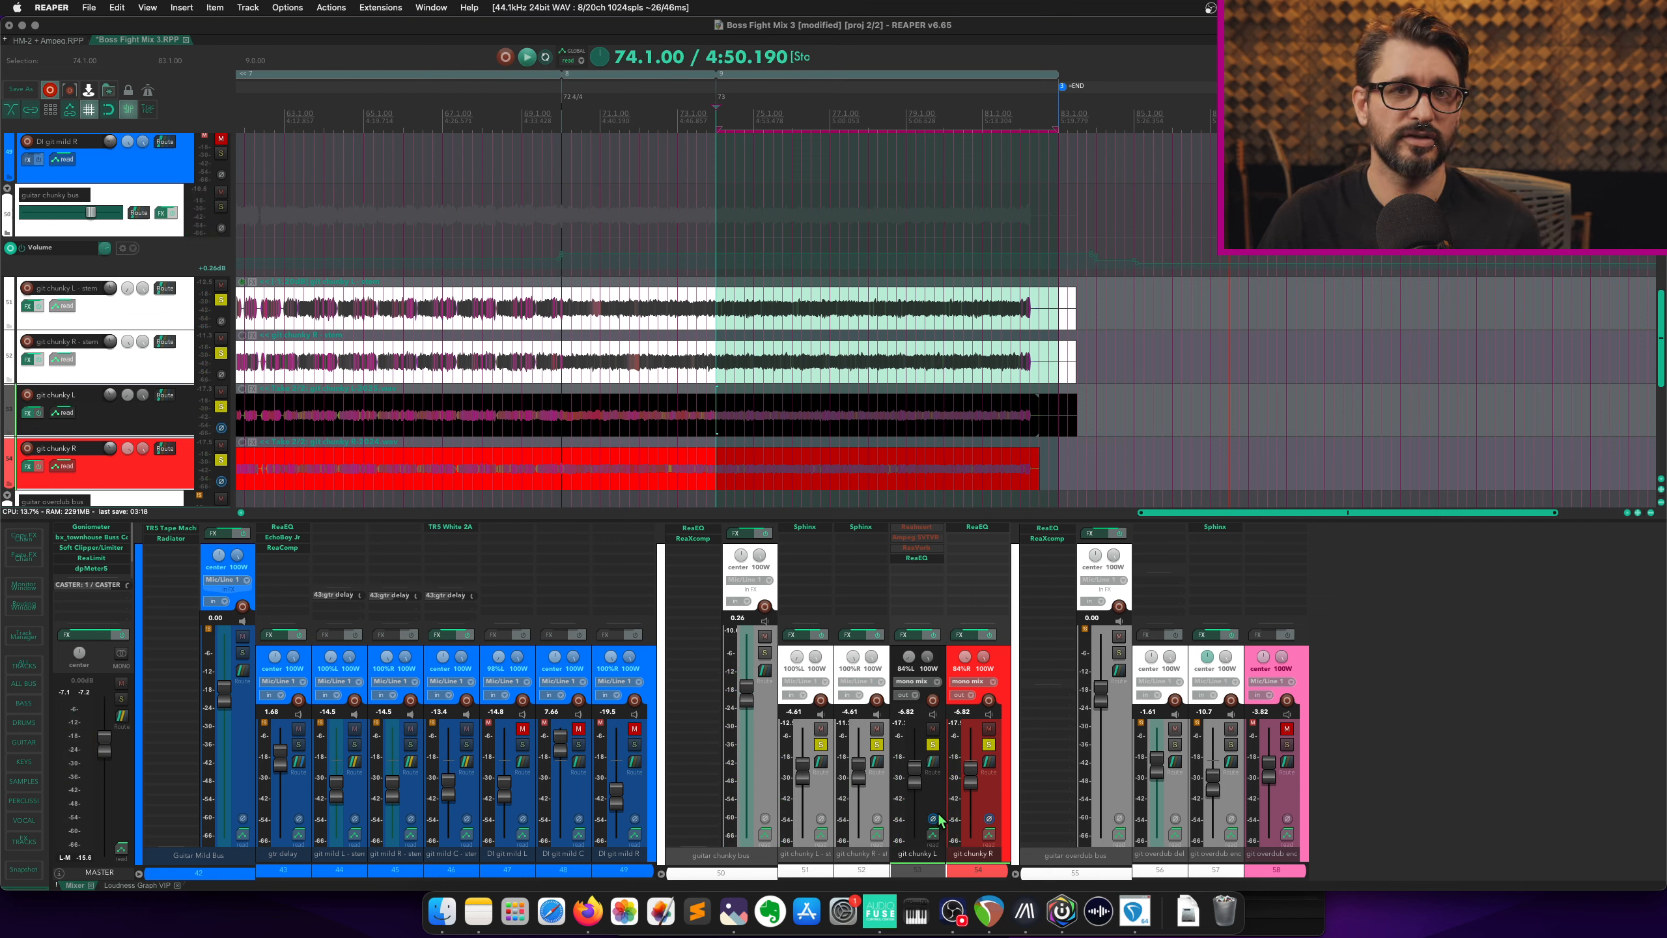